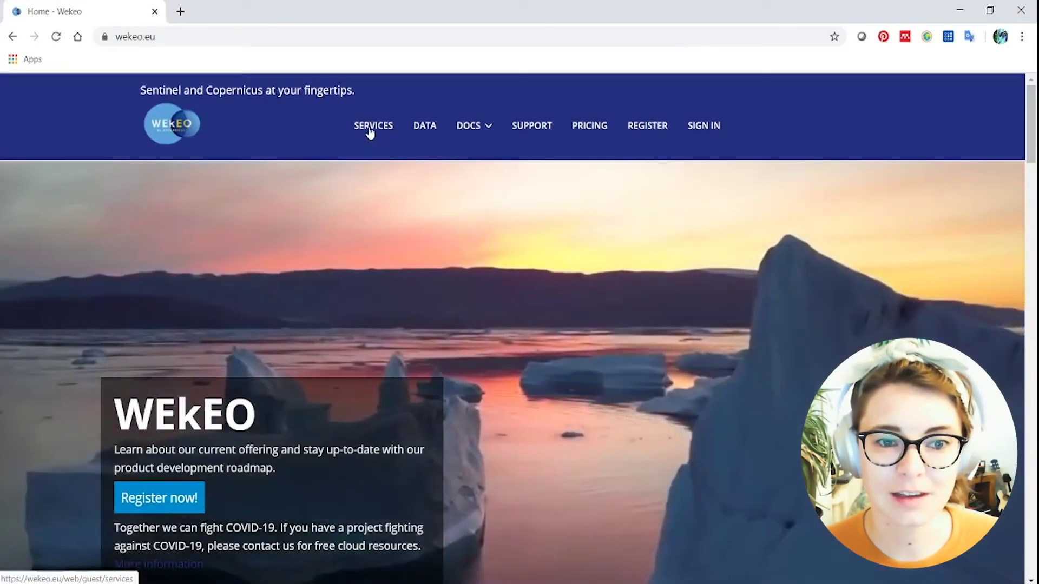
# - Browse the Services page's Data, Infrastructure, User Support and Harmonised Data Access sections
pyautogui.click(371, 130)
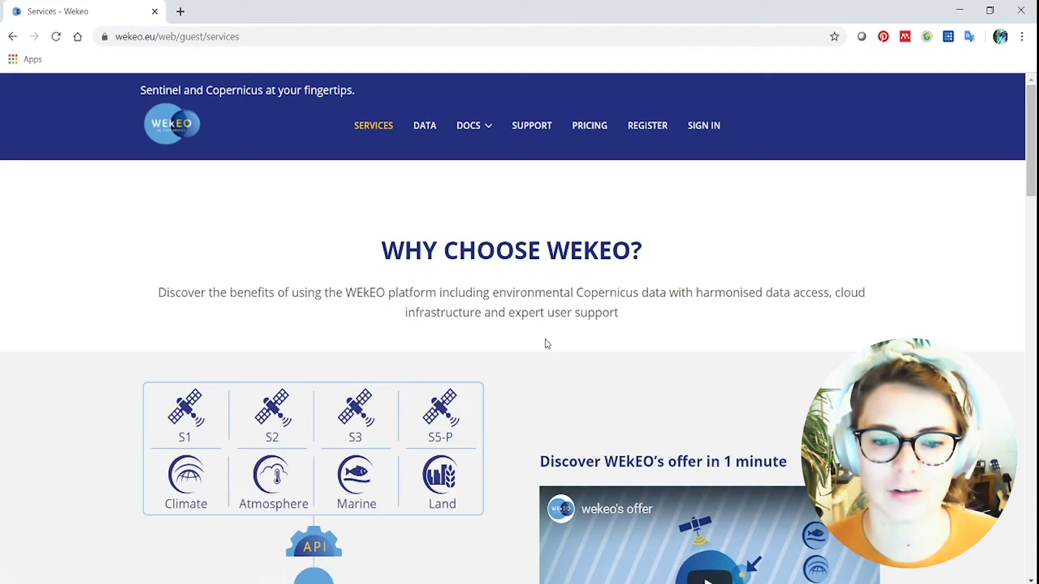
pyautogui.scroll(-3, 561, 368)
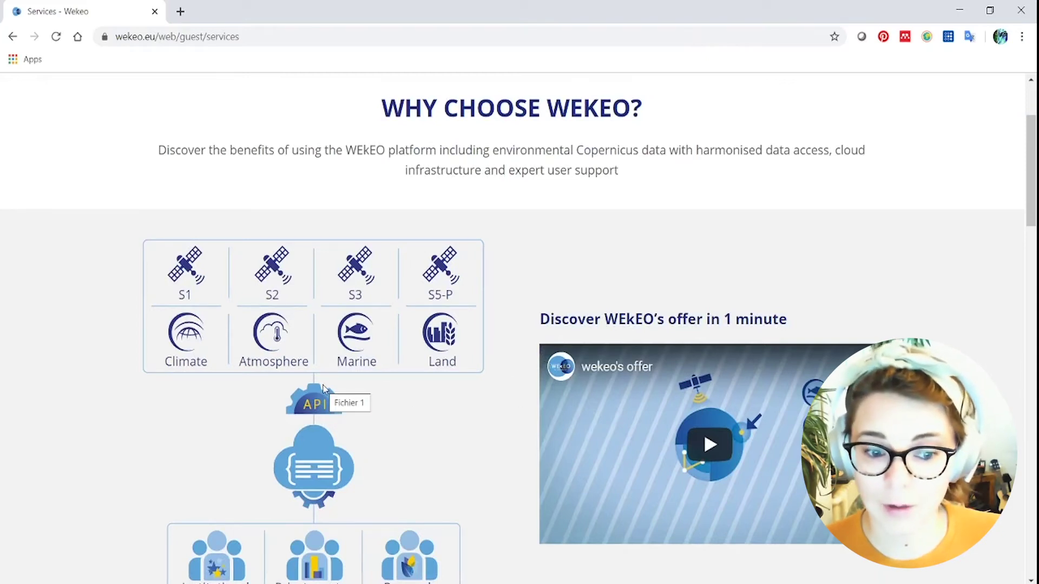
pyautogui.scroll(-3, 325, 390)
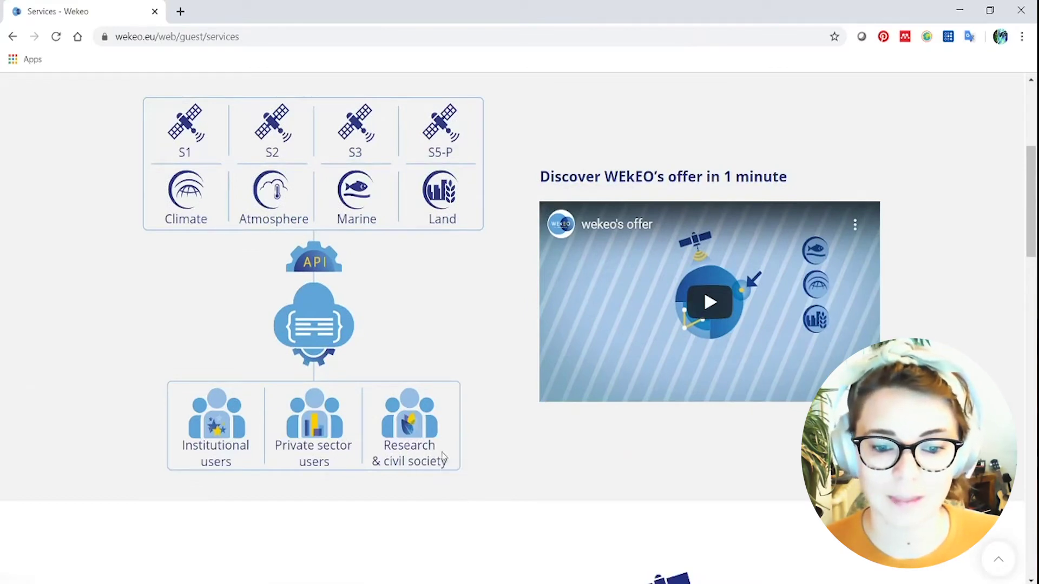
pyautogui.scroll(-6, 433, 459)
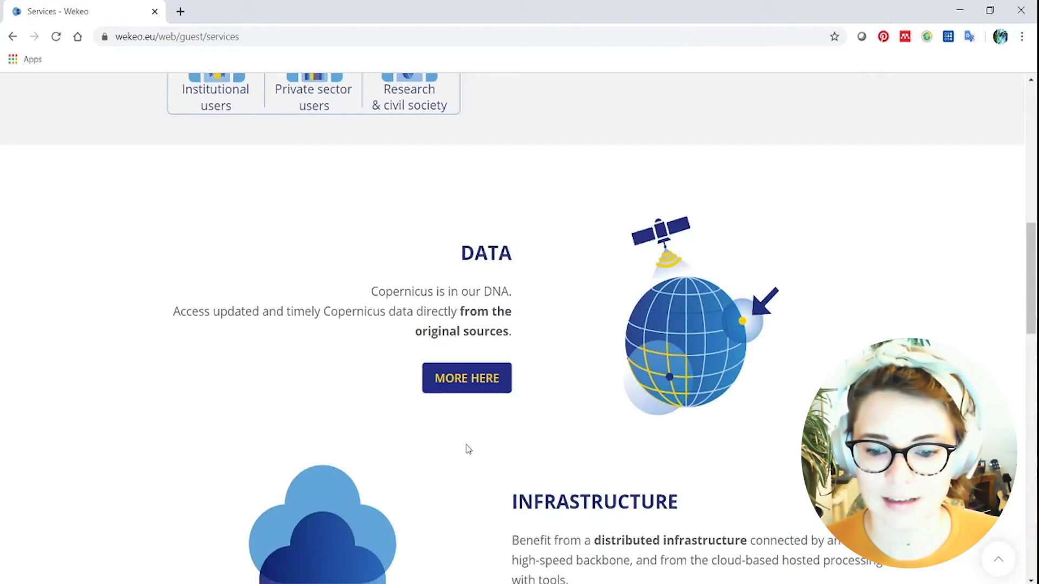
pyautogui.scroll(-2, 471, 420)
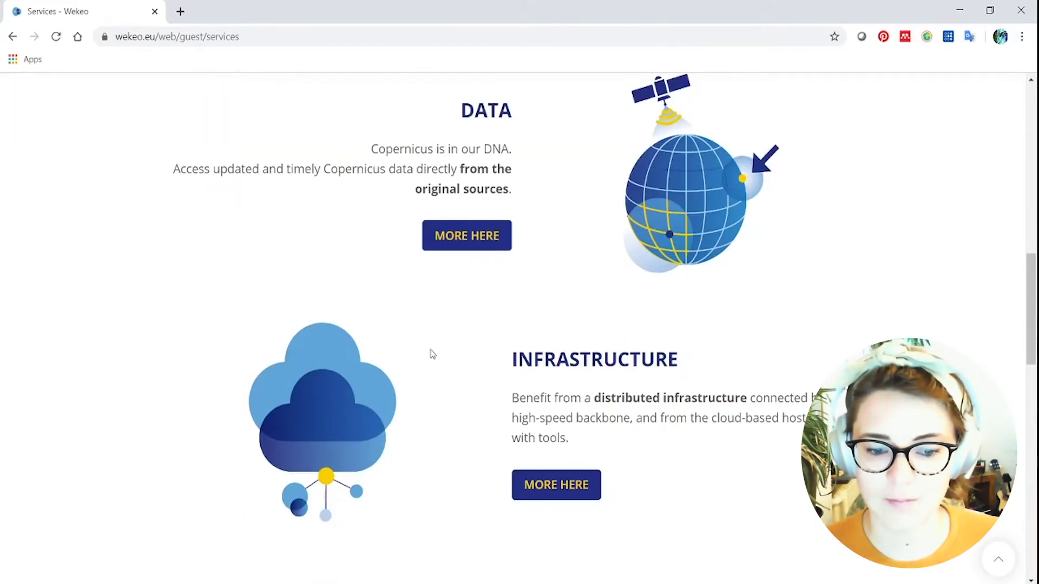
pyautogui.scroll(-4, 704, 433)
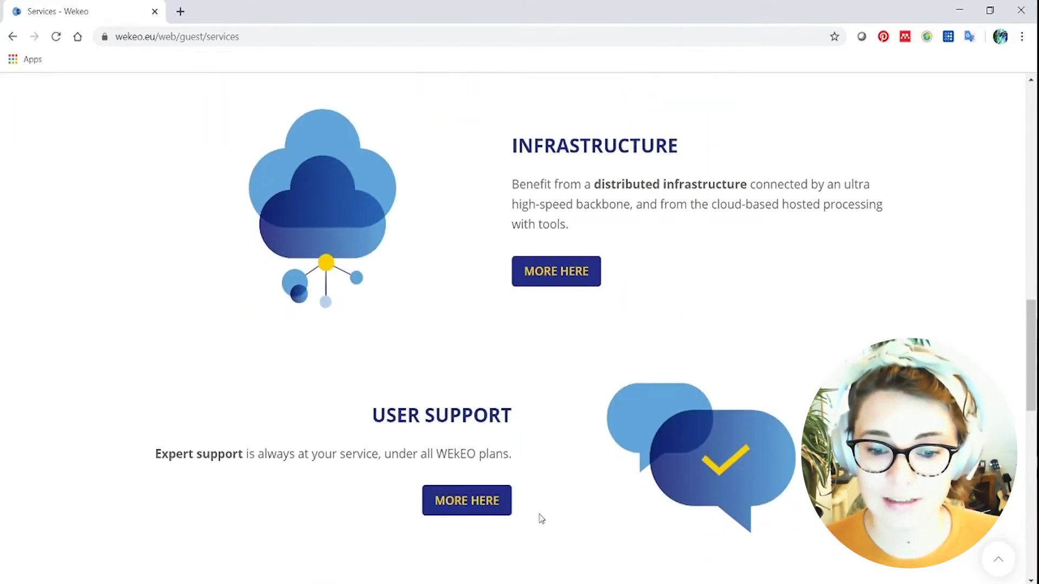
pyautogui.scroll(-5, 576, 514)
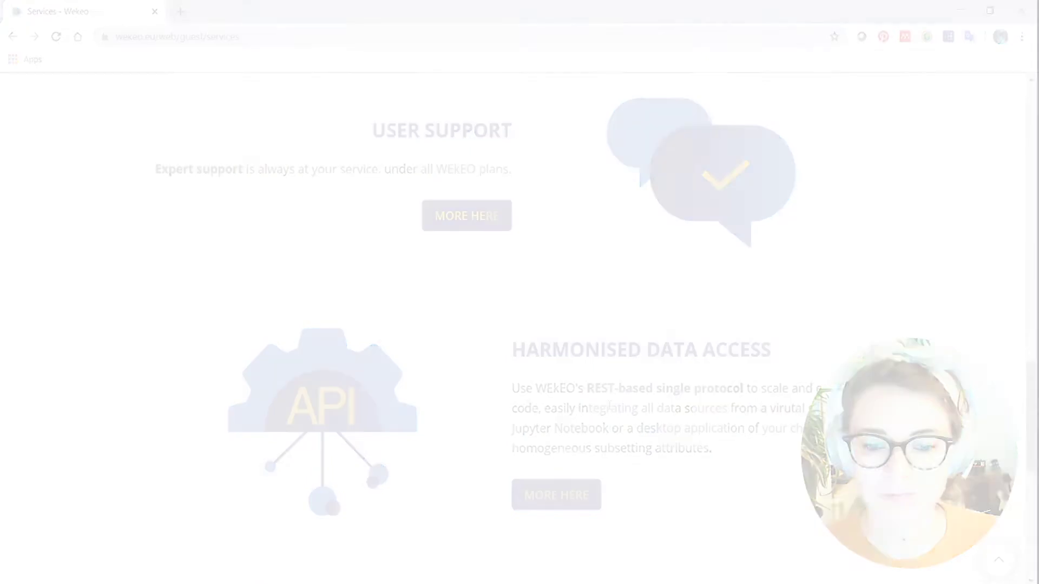
pyautogui.scroll(12, 606, 458)
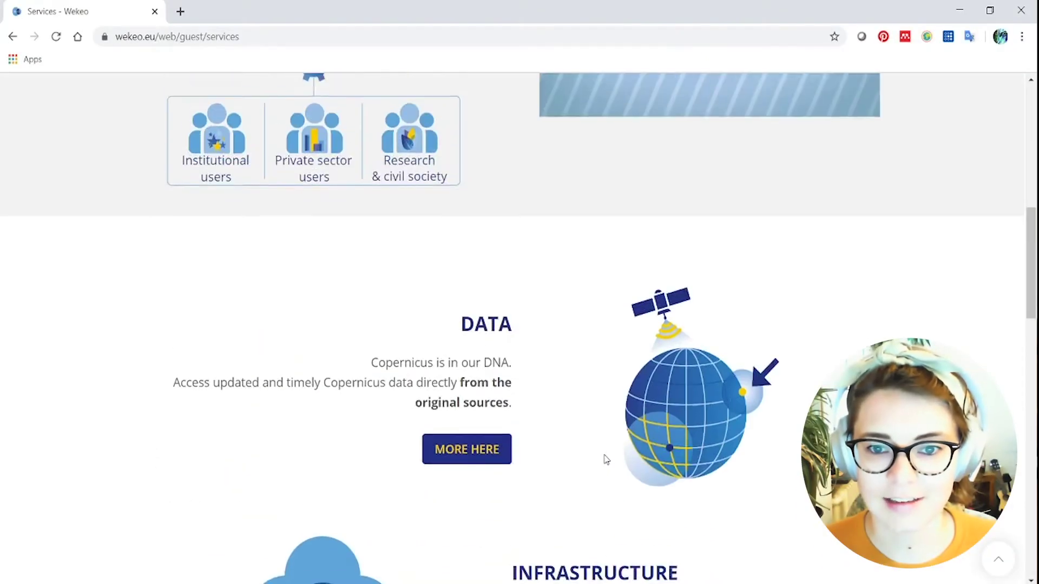
pyautogui.scroll(6, 605, 459)
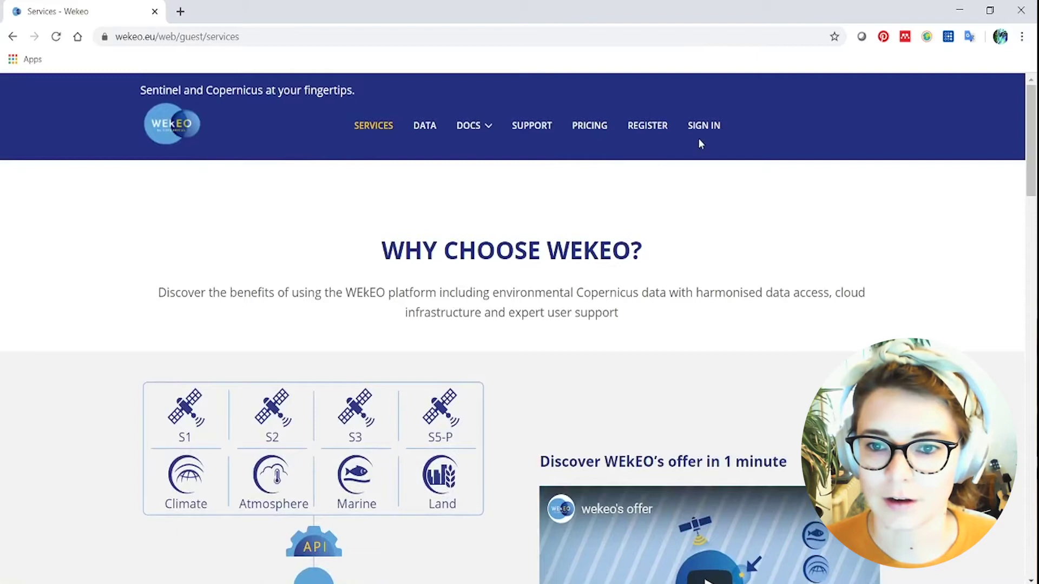
# - Review the registration form and its subscription plans, leaving Essential (free) selected
pyautogui.click(653, 132)
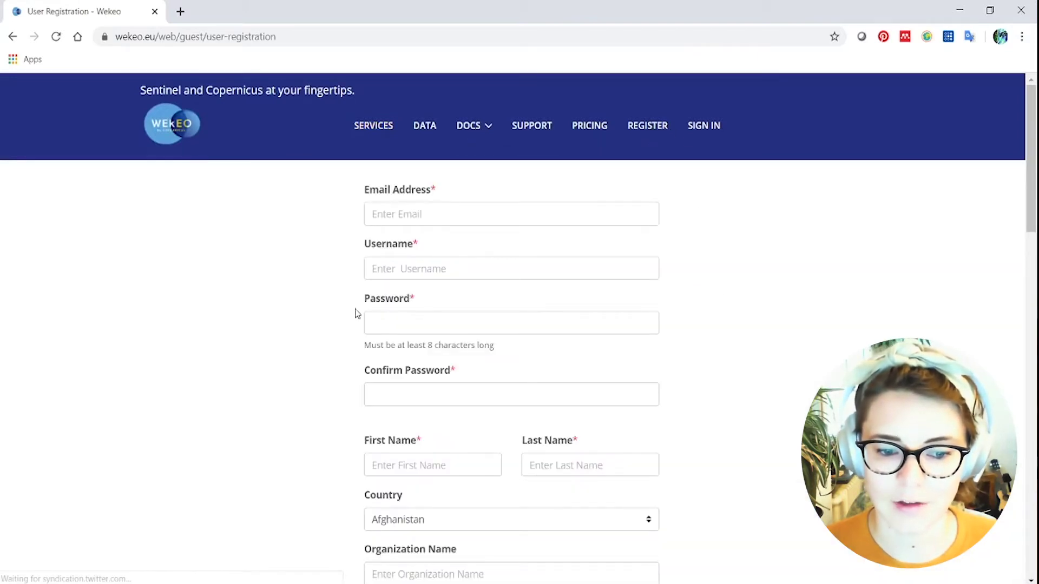
pyautogui.scroll(-4, 545, 390)
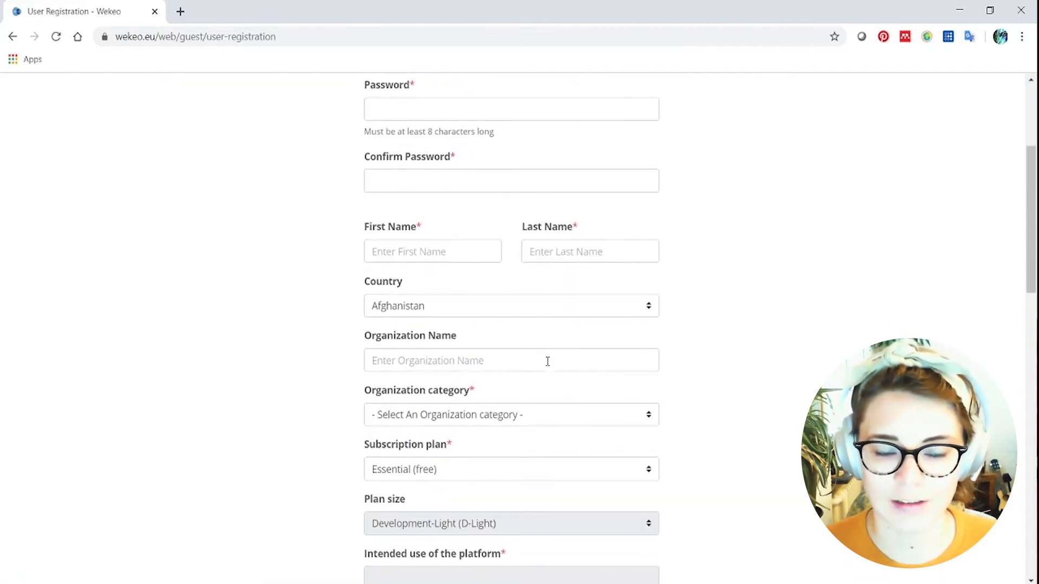
pyautogui.scroll(-4, 552, 346)
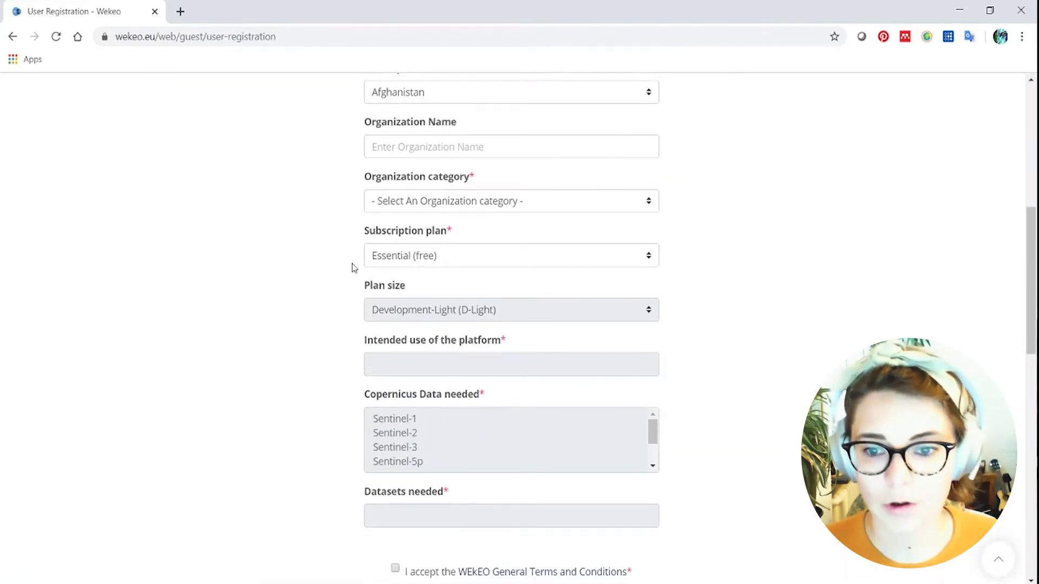
pyautogui.click(649, 263)
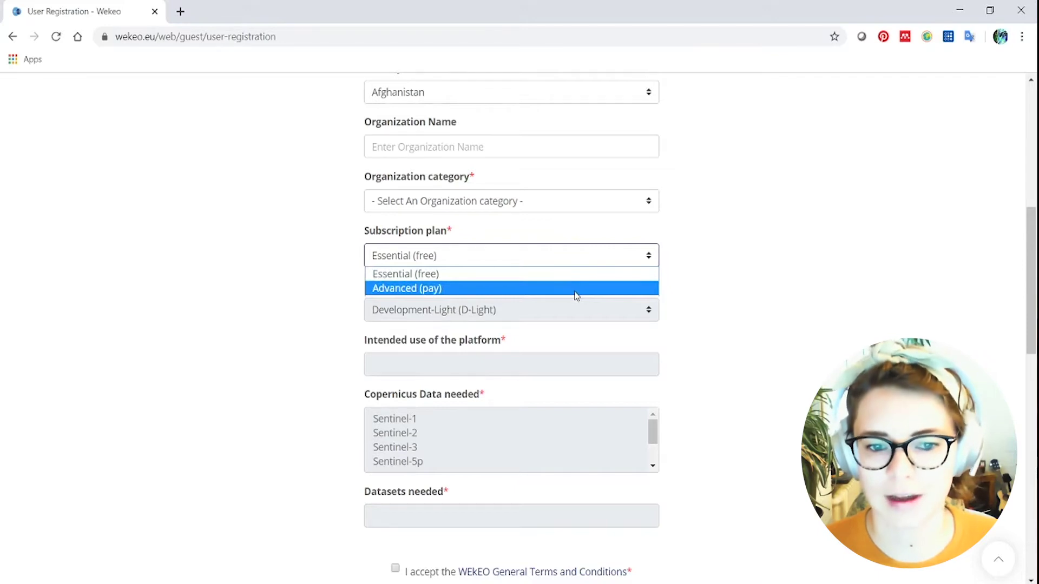
pyautogui.scroll(-4, 576, 295)
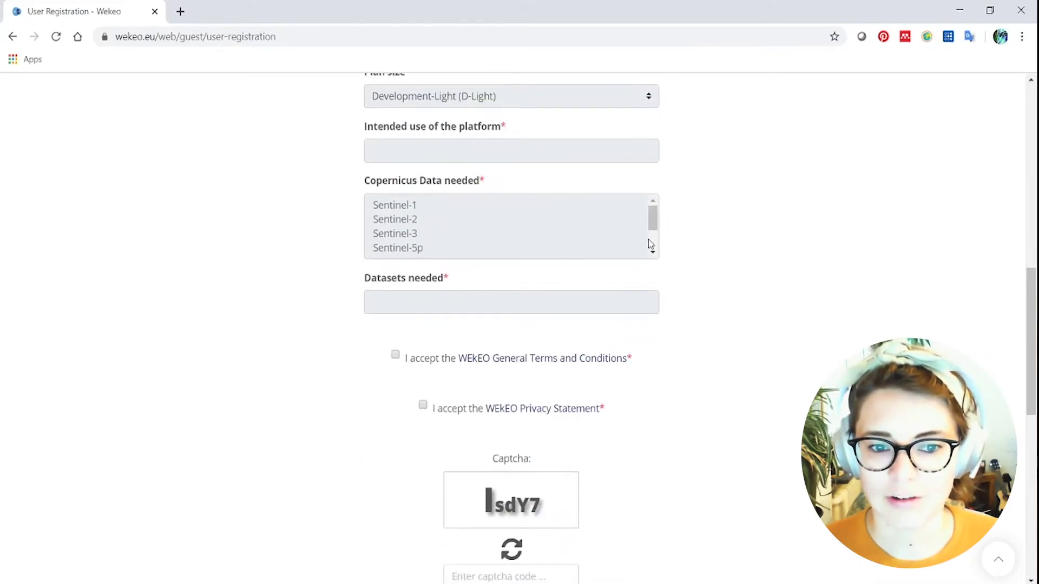
pyautogui.moveTo(656, 226); pyautogui.dragTo(653, 206)
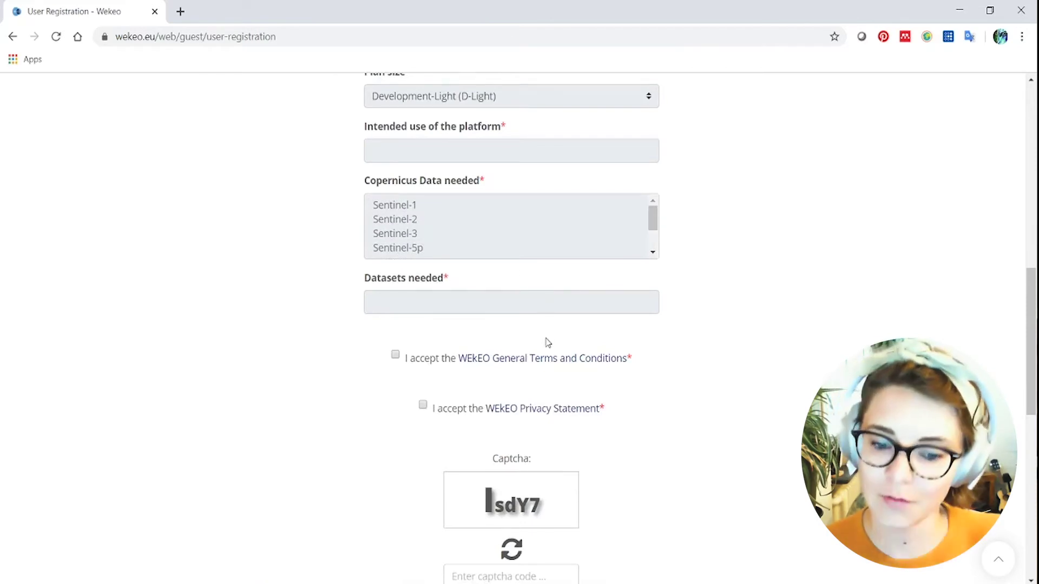
pyautogui.scroll(-3, 639, 368)
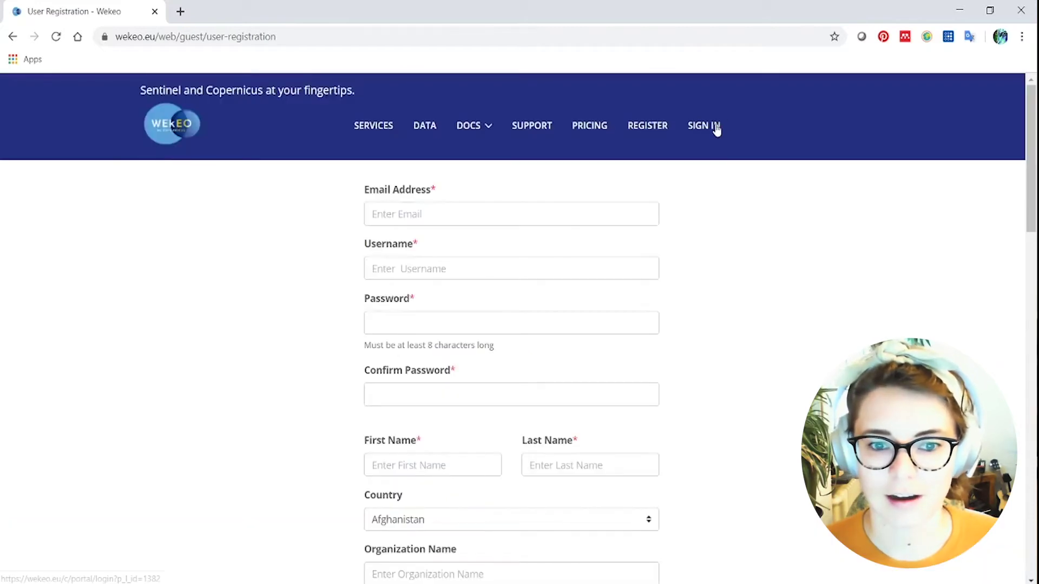
# - Sign in and review the dashboard profile showing the Essential (free) plan
pyautogui.click(715, 129)
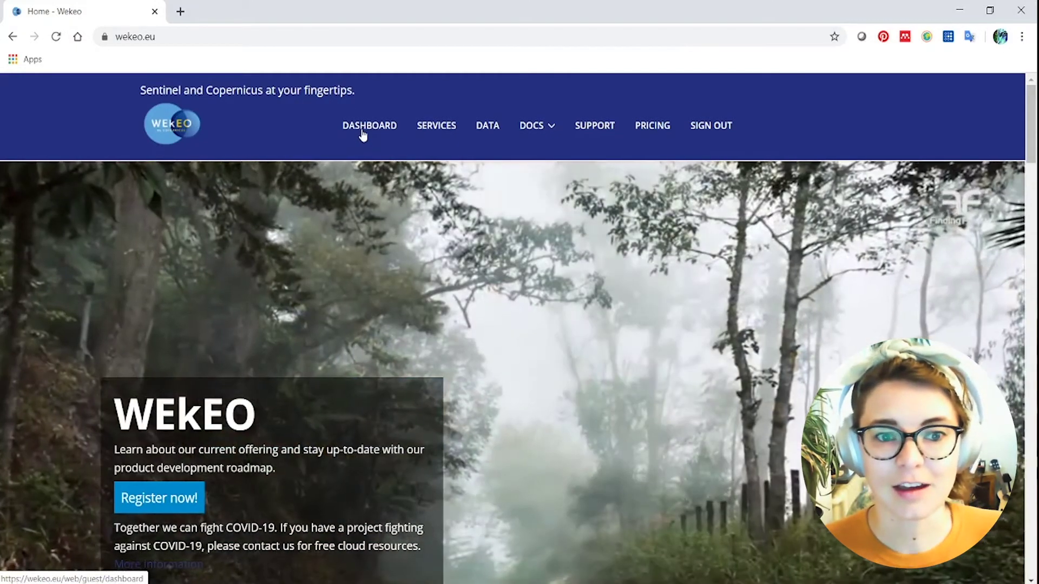
pyautogui.click(363, 133)
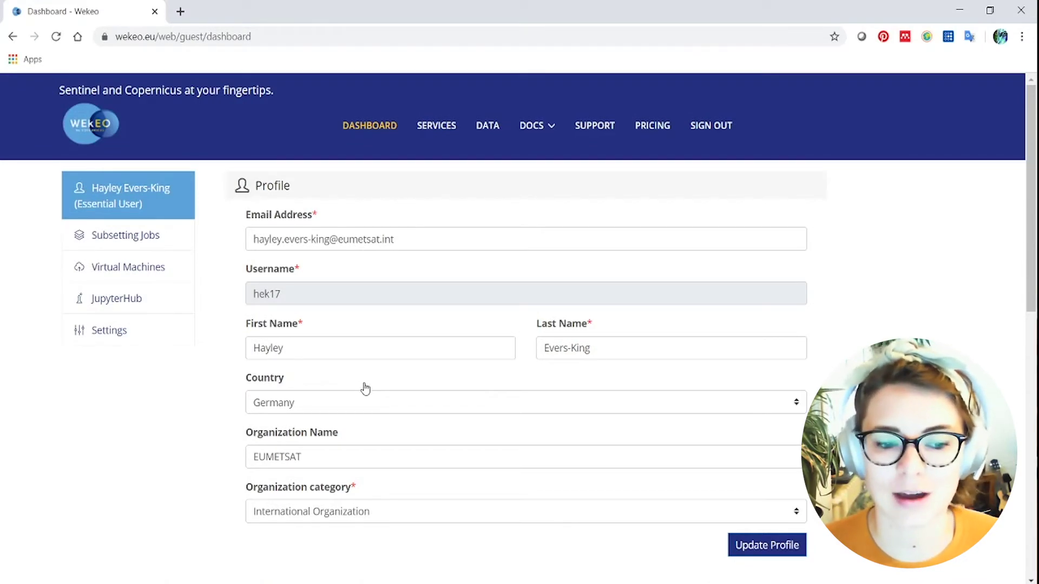
pyautogui.scroll(-3, 376, 401)
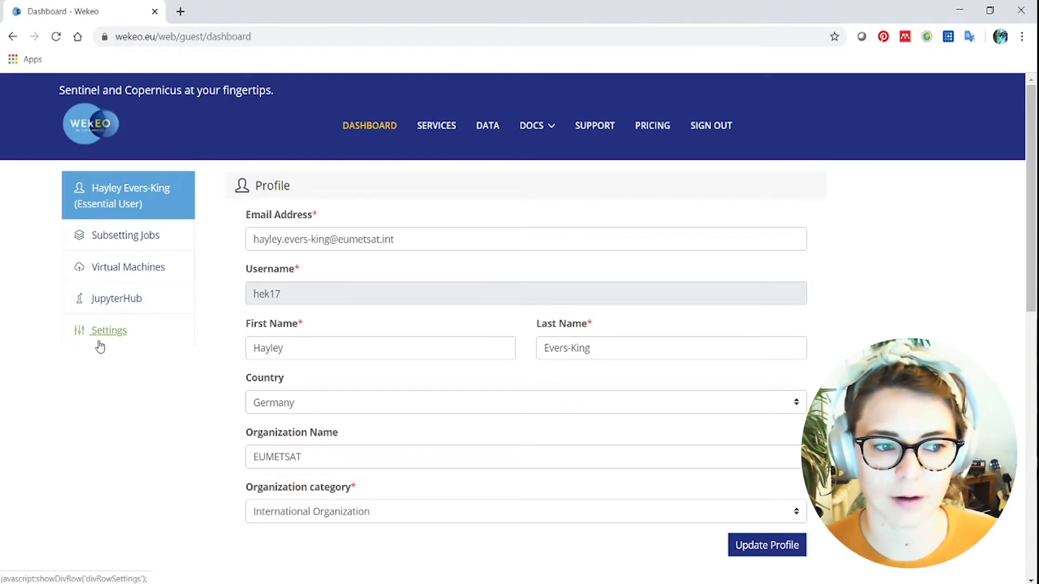
# - Check the empty Subsetting Jobs list, then switch to the data viewer
pyautogui.click(151, 245)
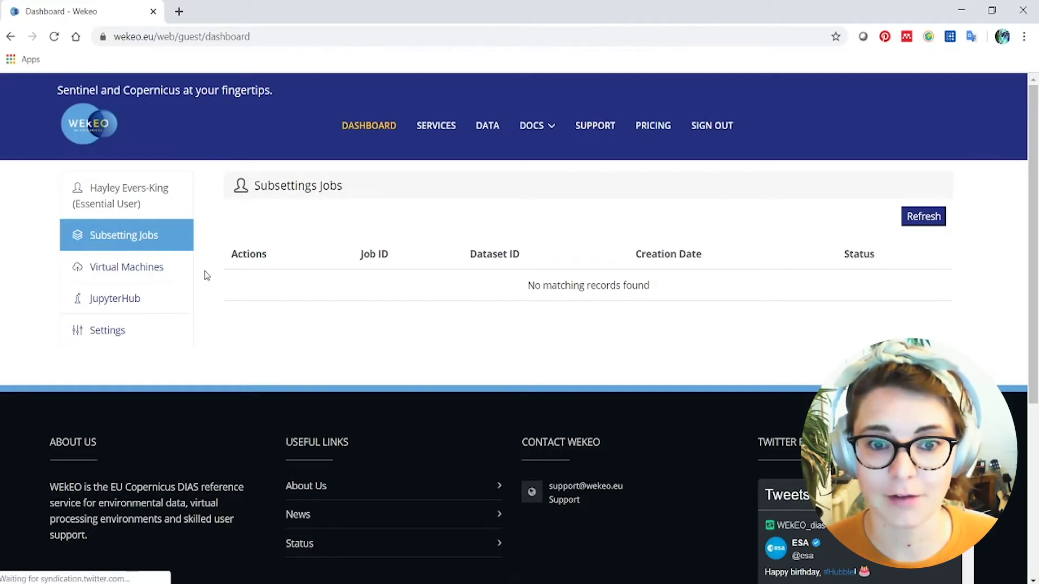
pyautogui.click(488, 128)
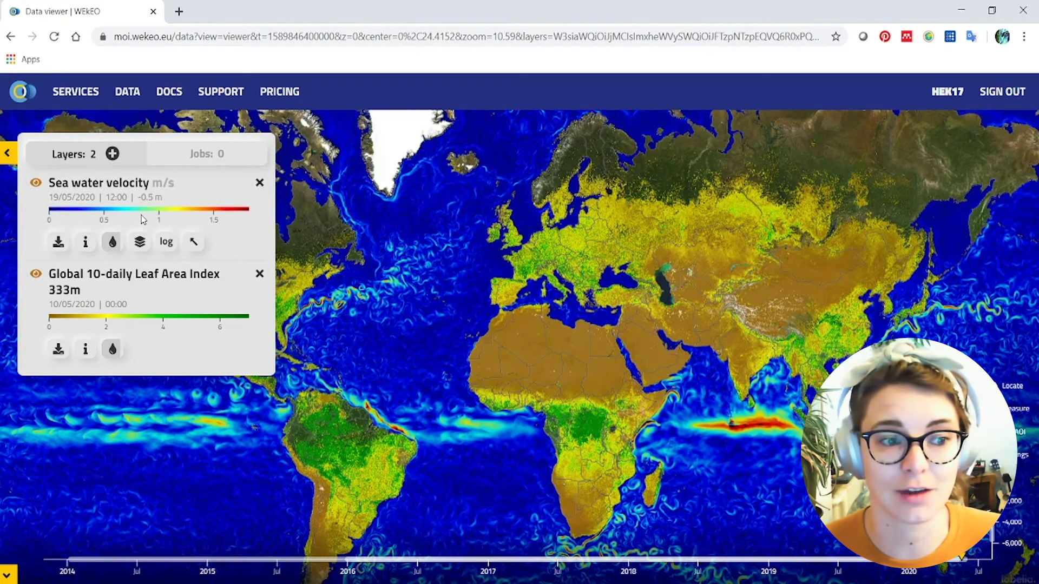
# - Open the dataset catalogue and expand the Sensor filter listing OLCI, SLSTR, MSI and others
pyautogui.click(112, 154)
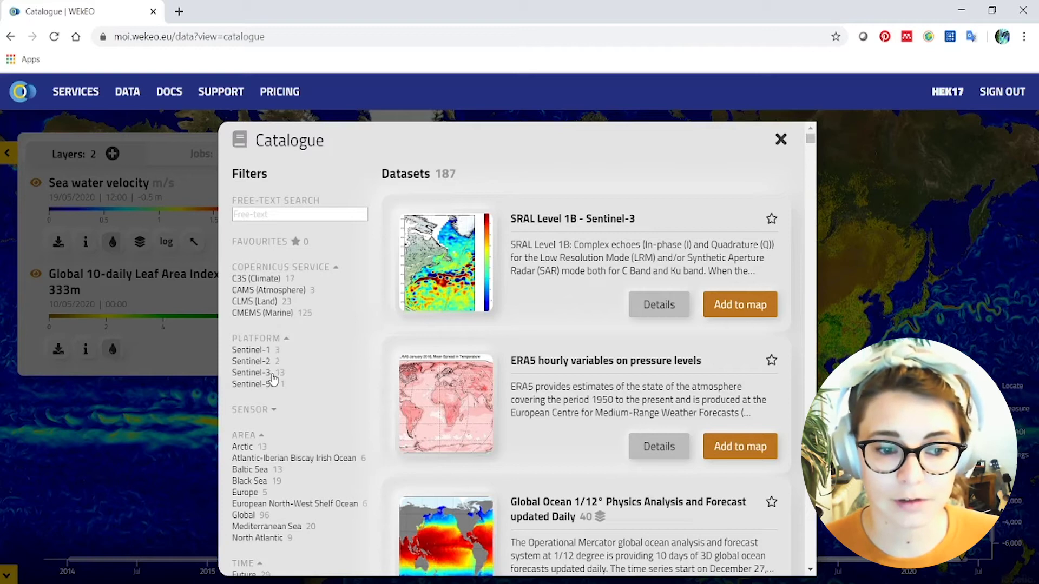
pyautogui.scroll(-1, 320, 378)
pyautogui.click(271, 339)
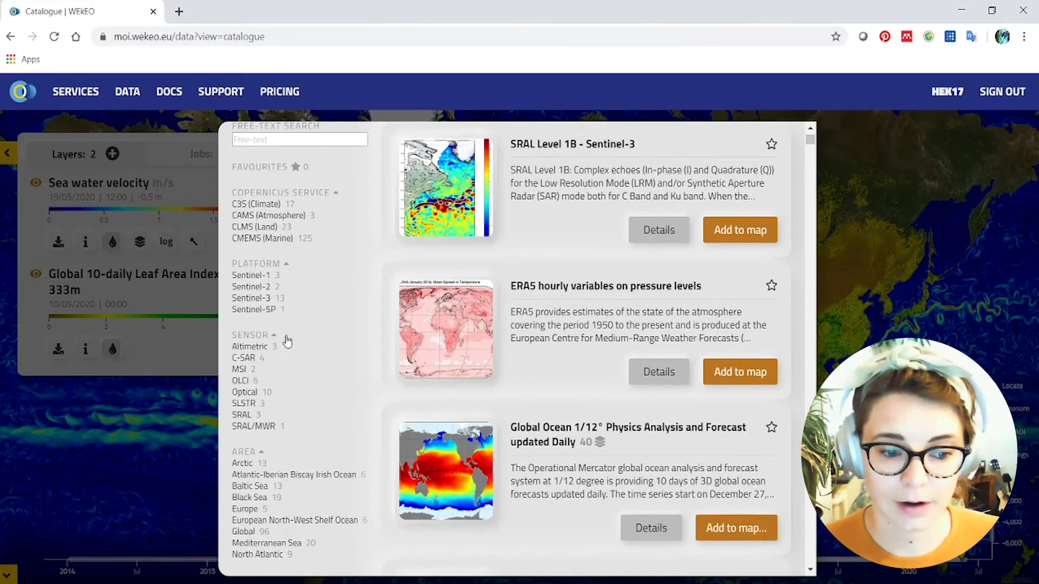
pyautogui.scroll(-3, 286, 347)
pyautogui.scroll(-1, 286, 368)
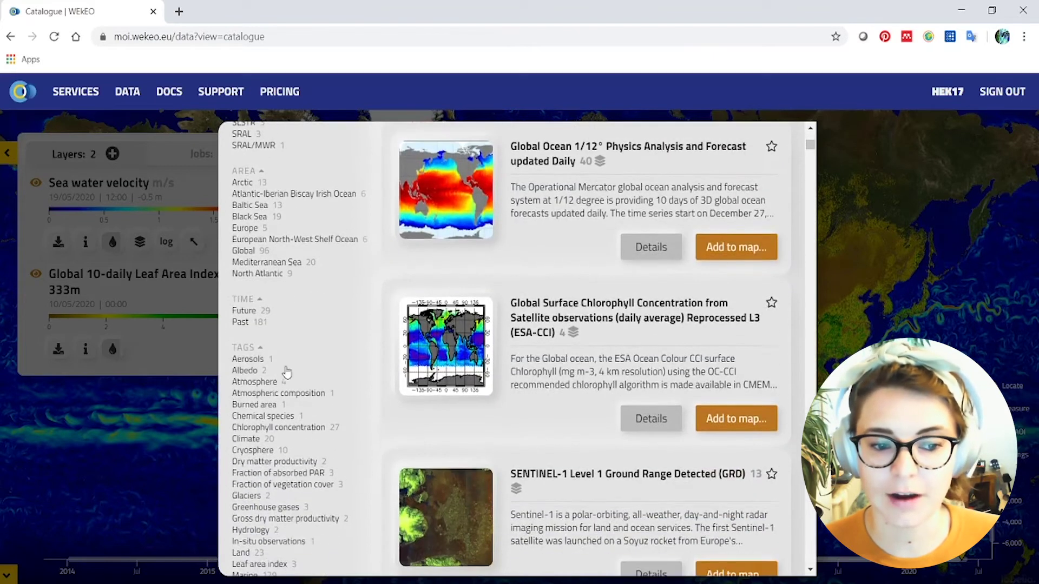
pyautogui.scroll(-1, 281, 352)
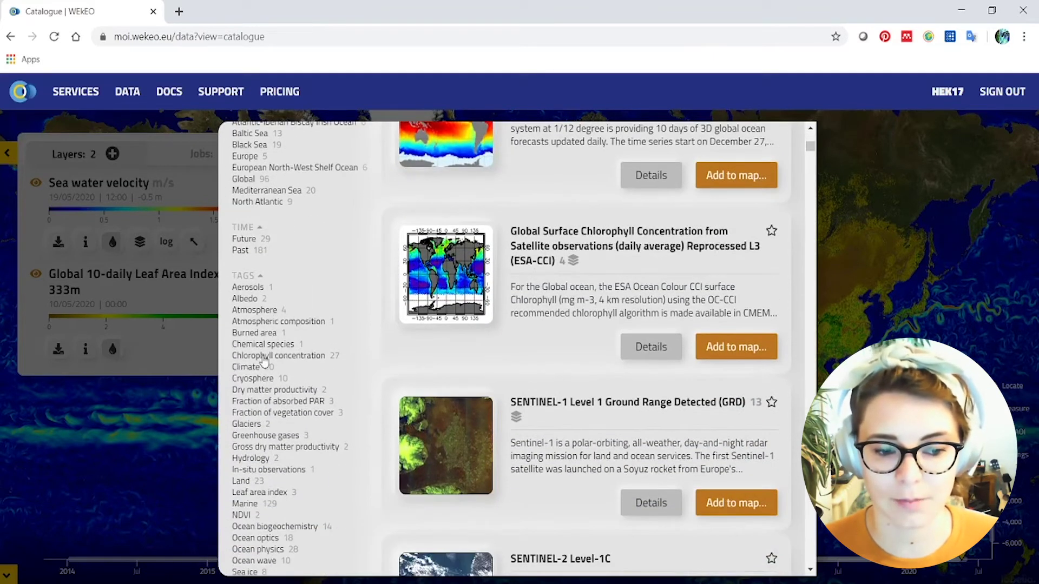
pyautogui.scroll(-4, 317, 344)
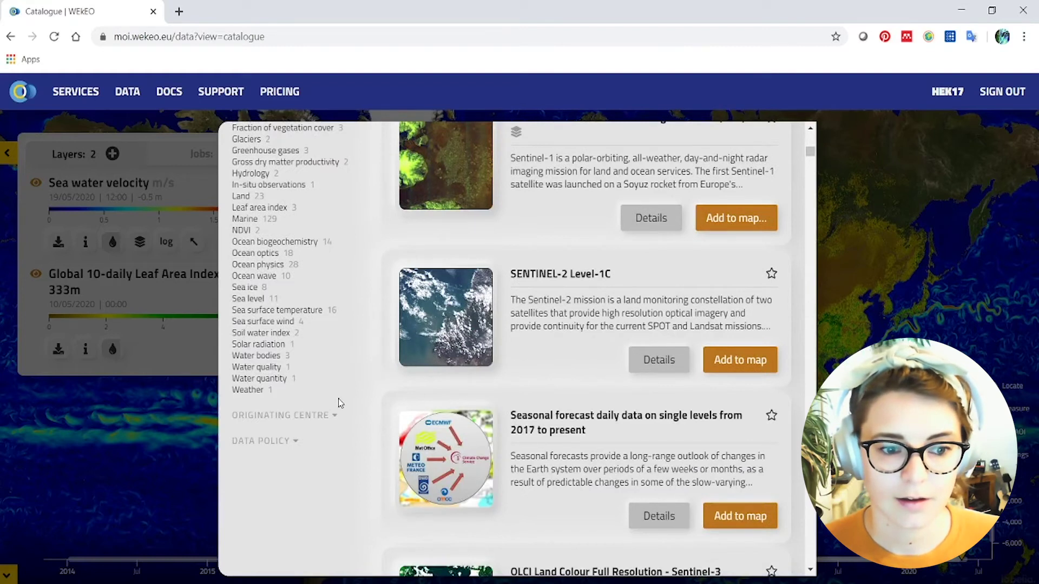
pyautogui.scroll(10, 337, 385)
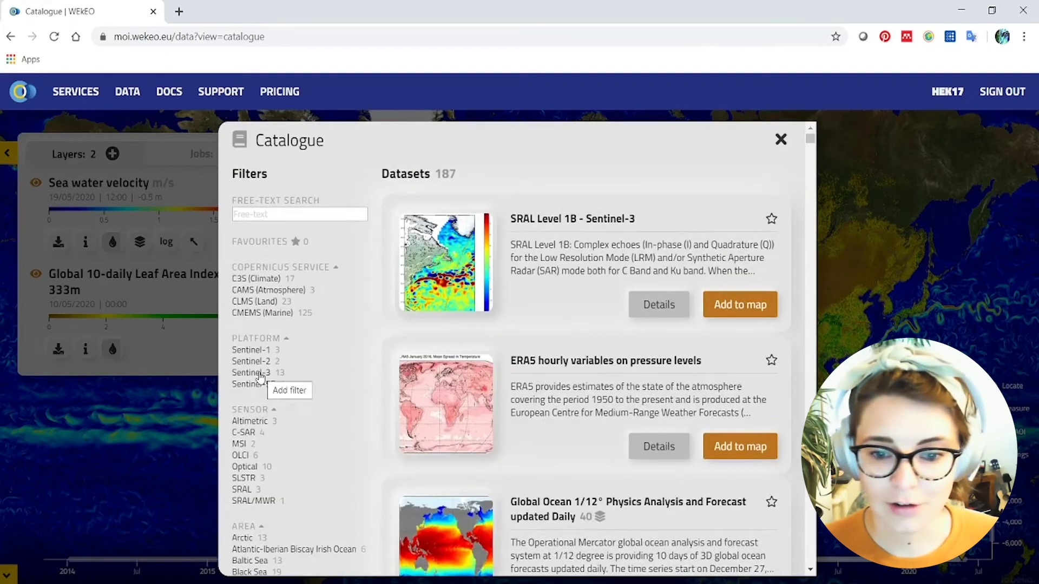
# - Filter the catalogue to Sentinel-3 and scroll to the OLCI Ocean Colour datasets
pyautogui.click(270, 373)
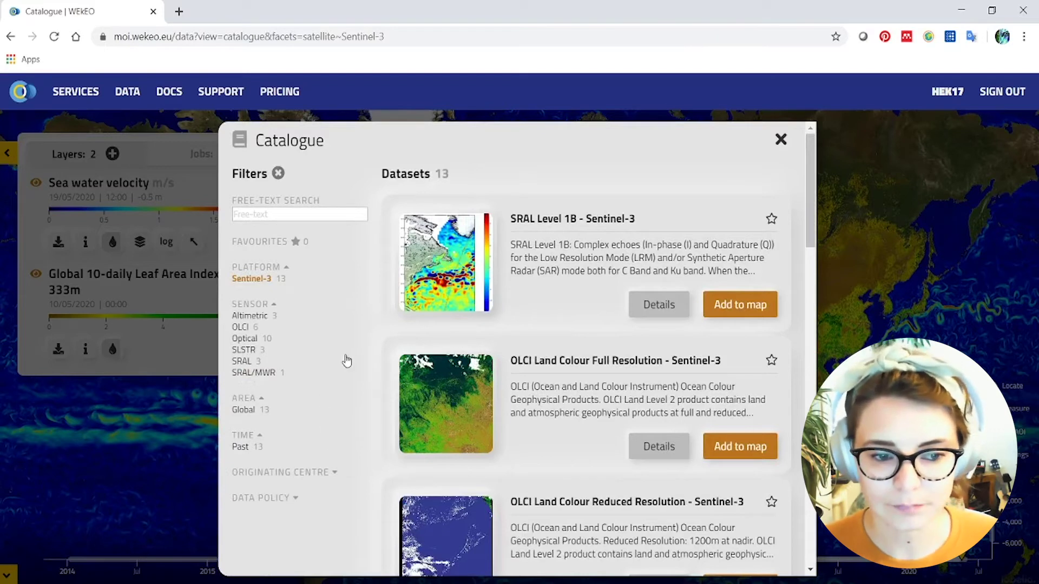
pyautogui.scroll(-3, 684, 343)
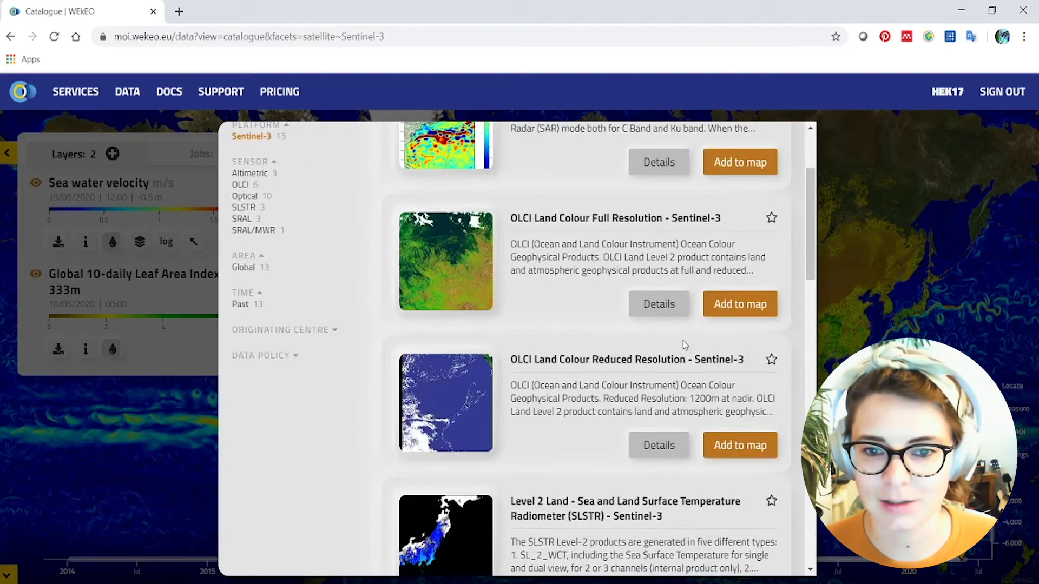
pyautogui.scroll(-2, 646, 397)
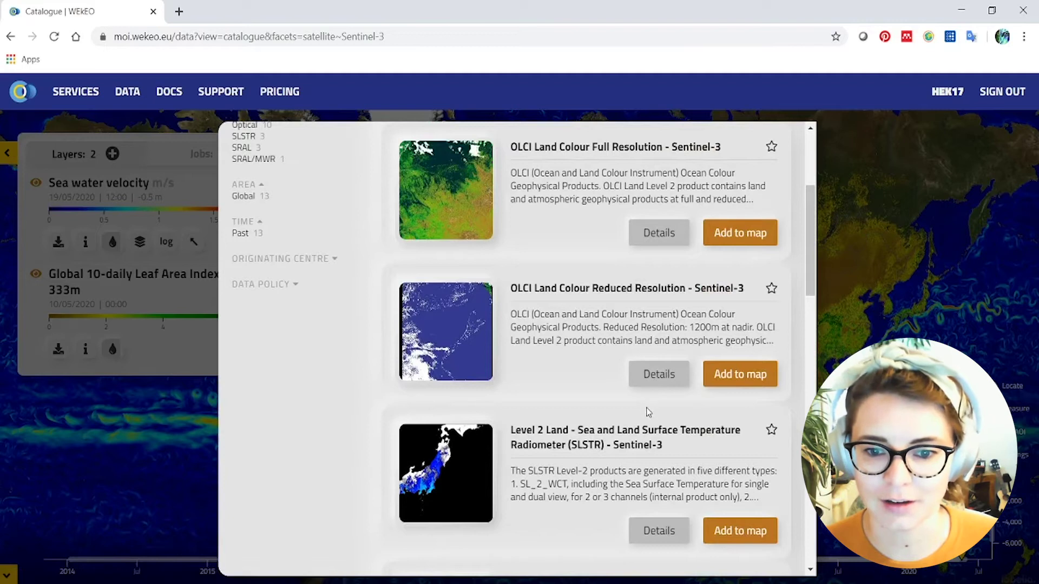
pyautogui.scroll(-5, 641, 431)
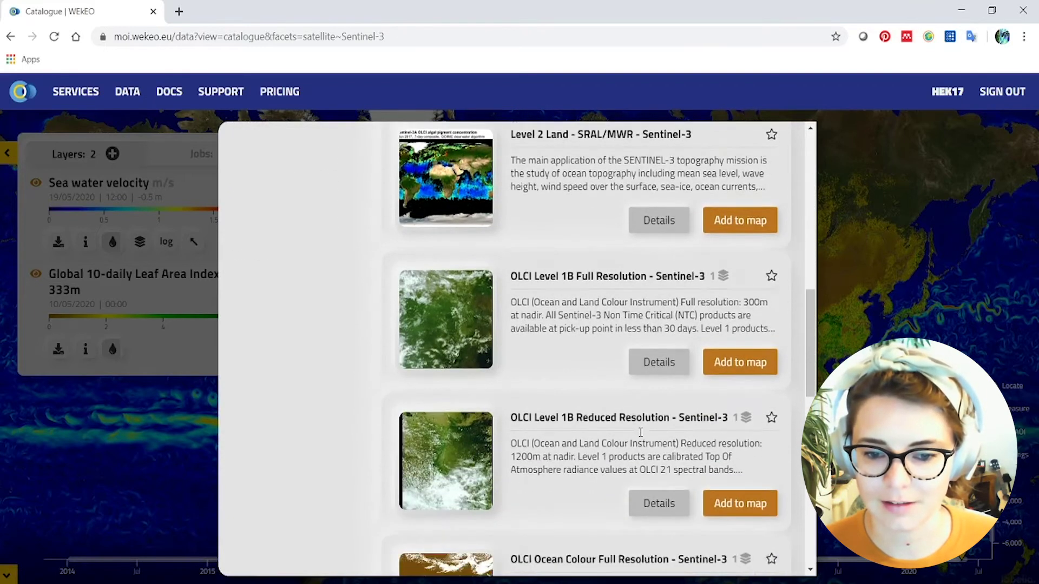
pyautogui.scroll(-3, 519, 385)
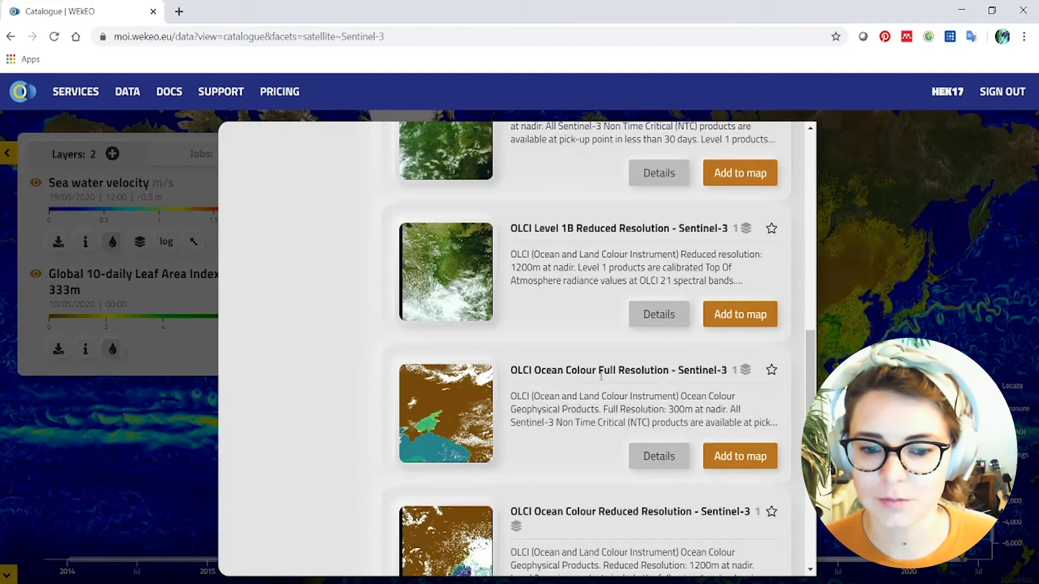
# - Add OLCI Ocean Colour Full Resolution and remove the Leaf Area Index and Sea water velocity layers
pyautogui.click(726, 456)
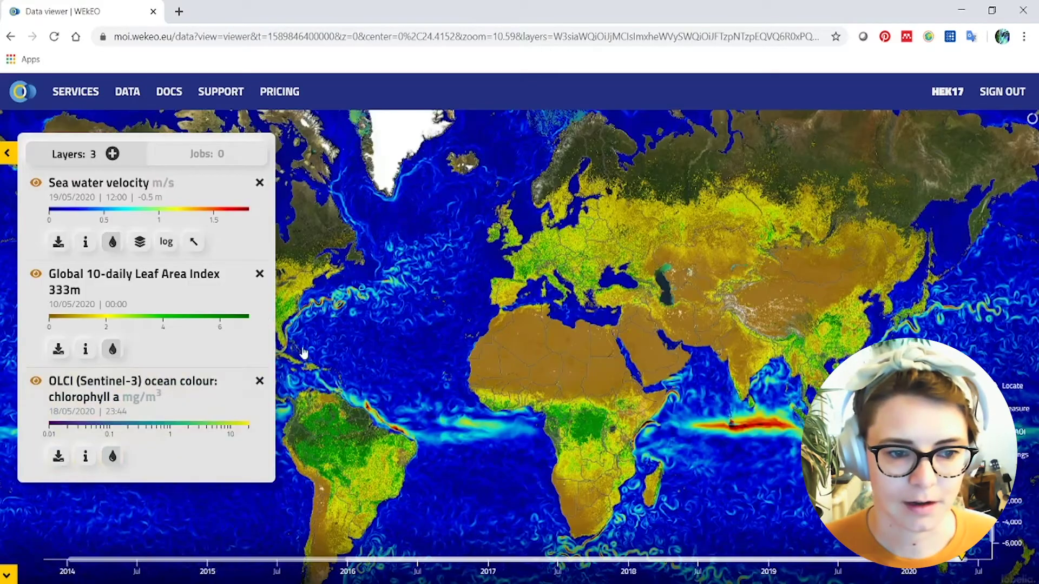
pyautogui.click(260, 274)
pyautogui.click(259, 182)
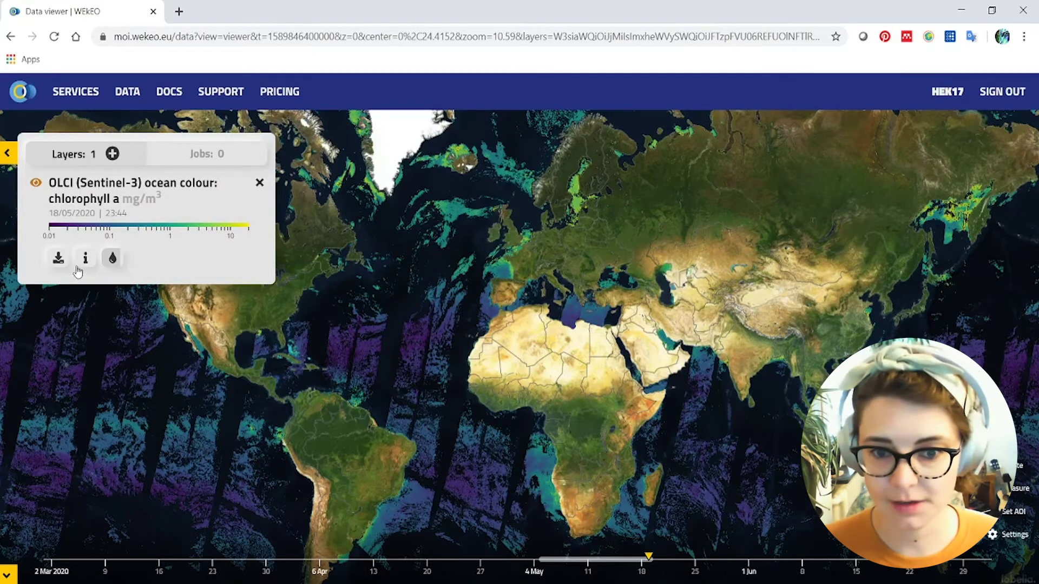
# - Draw a bounding box over the Bay of Biscay as the chlorophyll request's area
pyautogui.click(60, 260)
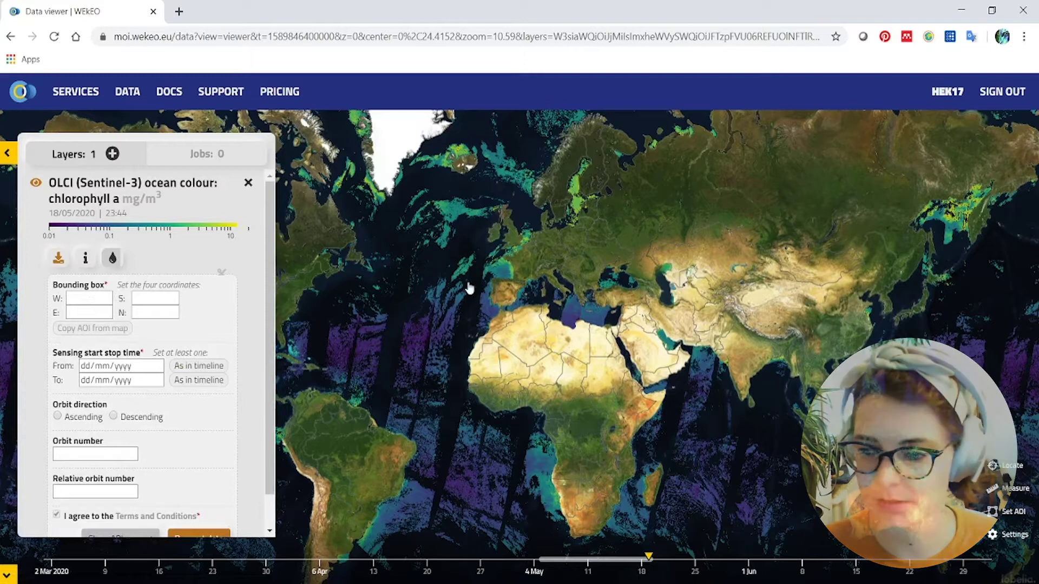
pyautogui.click(1009, 515)
pyautogui.moveTo(480, 252)
pyautogui.mouseDown()
pyautogui.moveTo(500, 286)
pyautogui.moveTo(516, 288)
pyautogui.mouseUp()
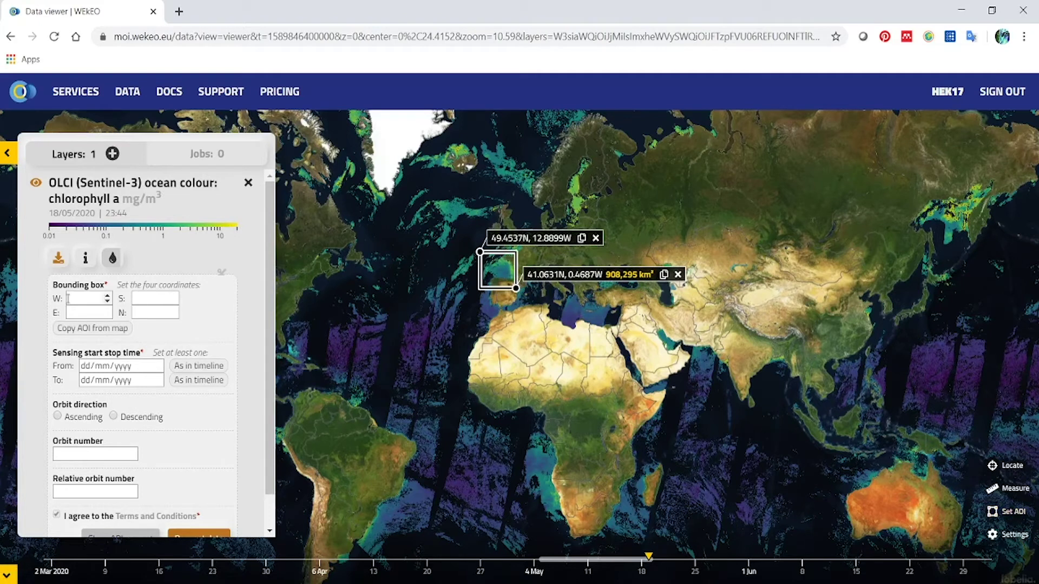
pyautogui.click(90, 328)
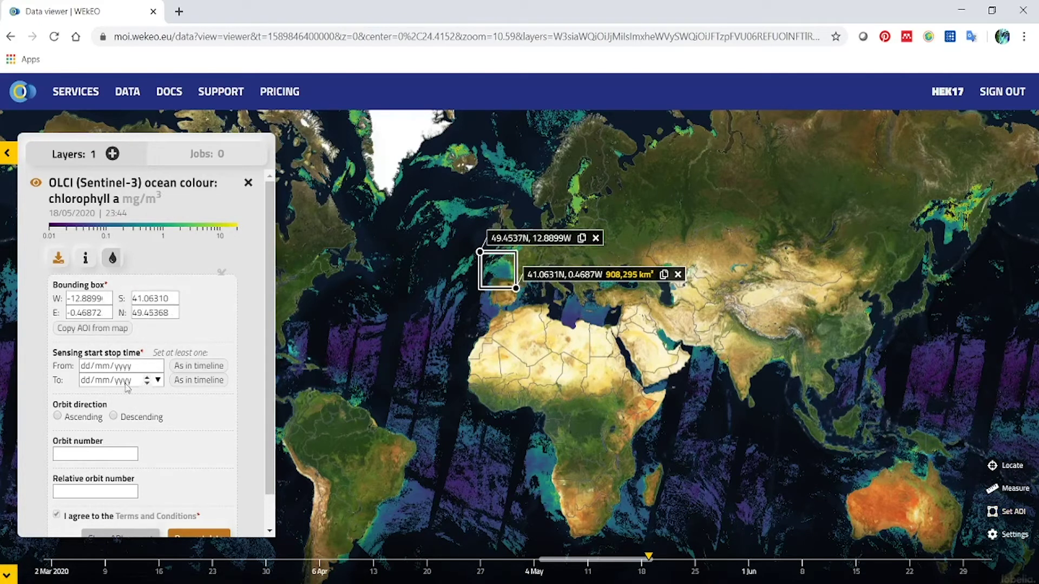
# - Set the sensing dates from 18/05/2020 to 19/05/2020 and submit the request
pyautogui.click(157, 367)
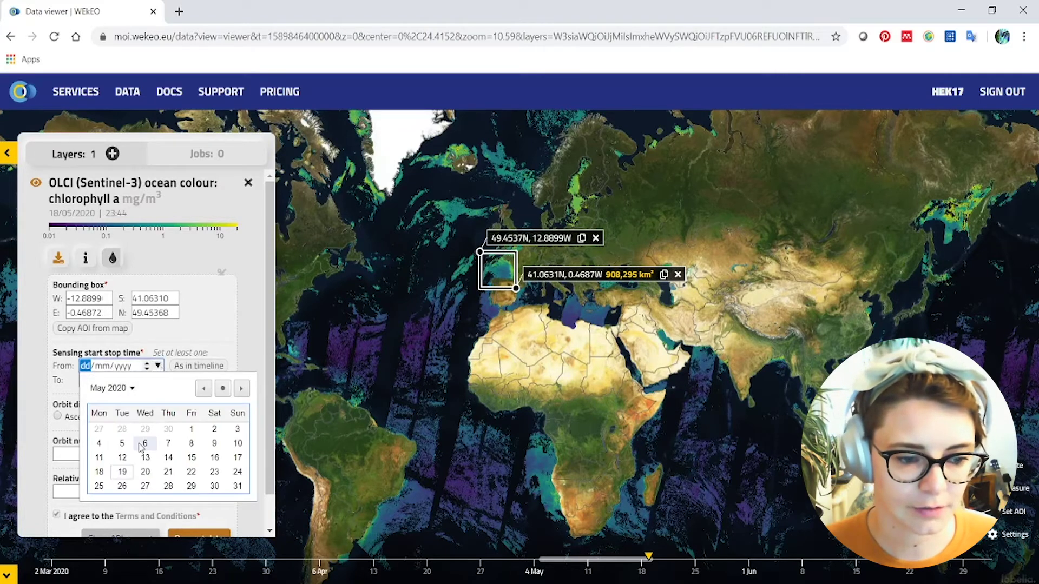
pyautogui.click(99, 471)
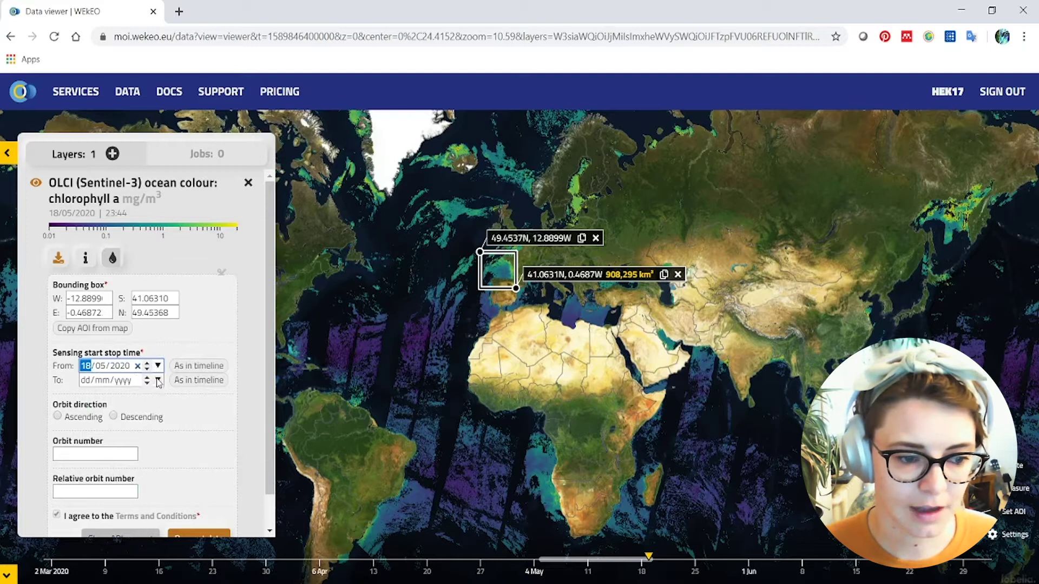
pyautogui.click(157, 379)
pyautogui.click(122, 486)
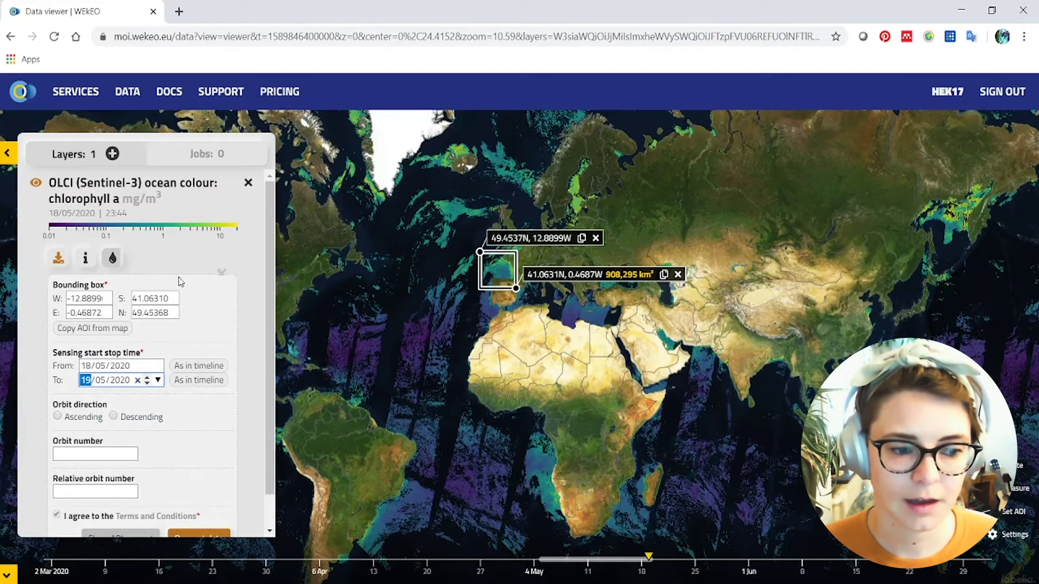
pyautogui.scroll(-1, 180, 351)
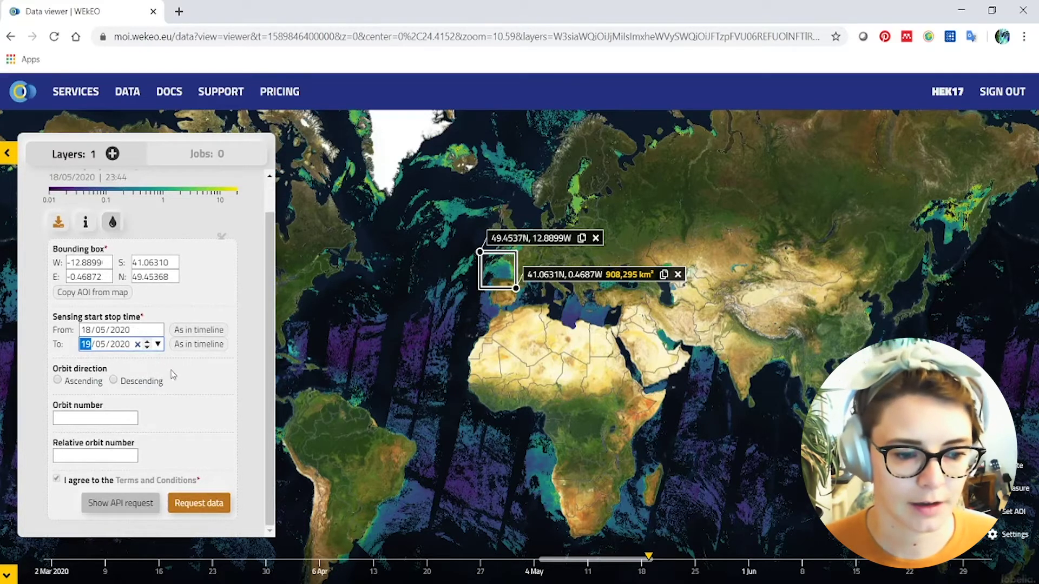
pyautogui.click(208, 503)
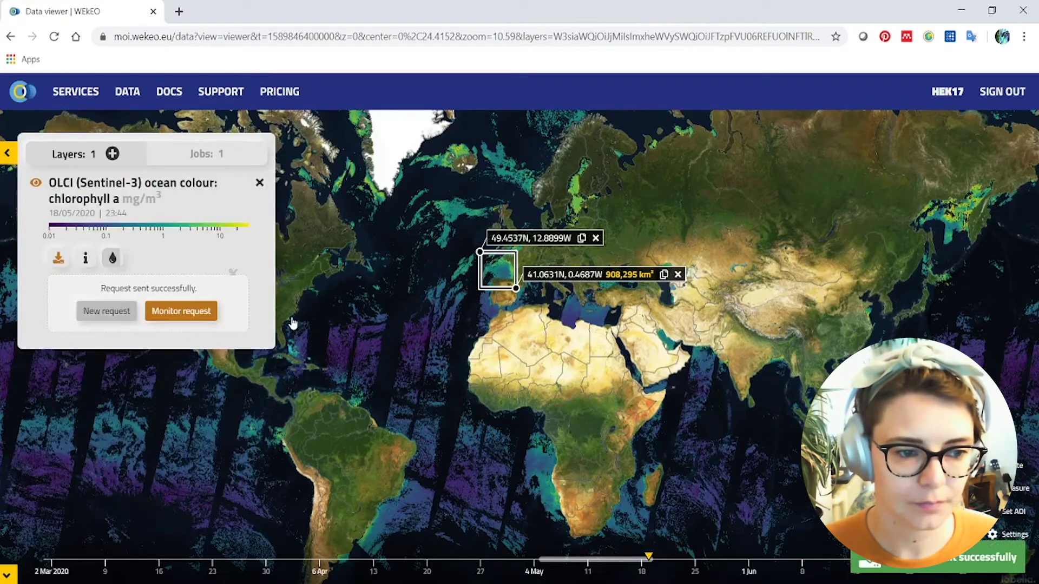
# - Show the completed chlorophyll a job's 5 result products in the Jobs list
pyautogui.click(173, 319)
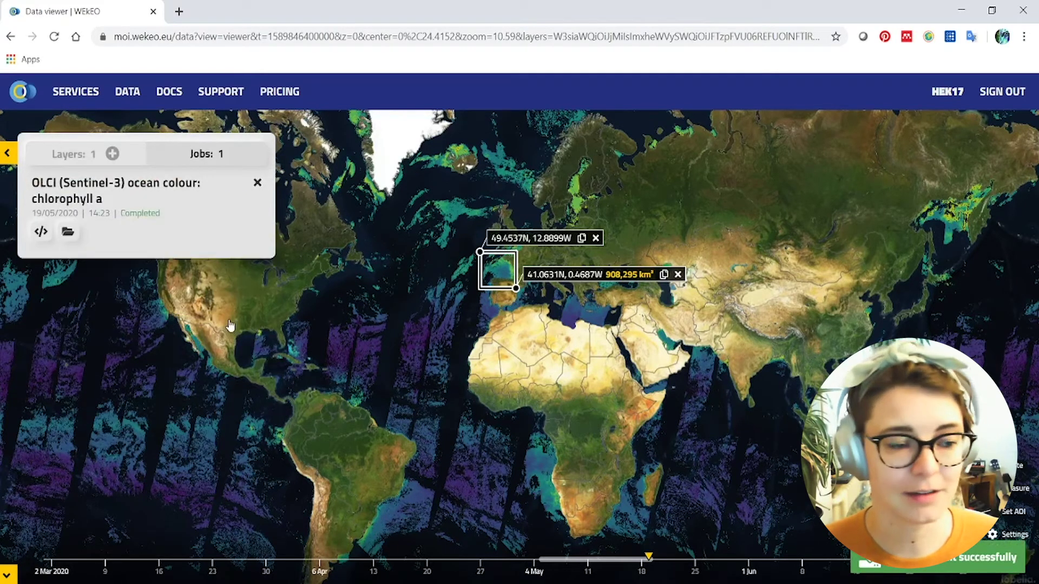
pyautogui.click(67, 231)
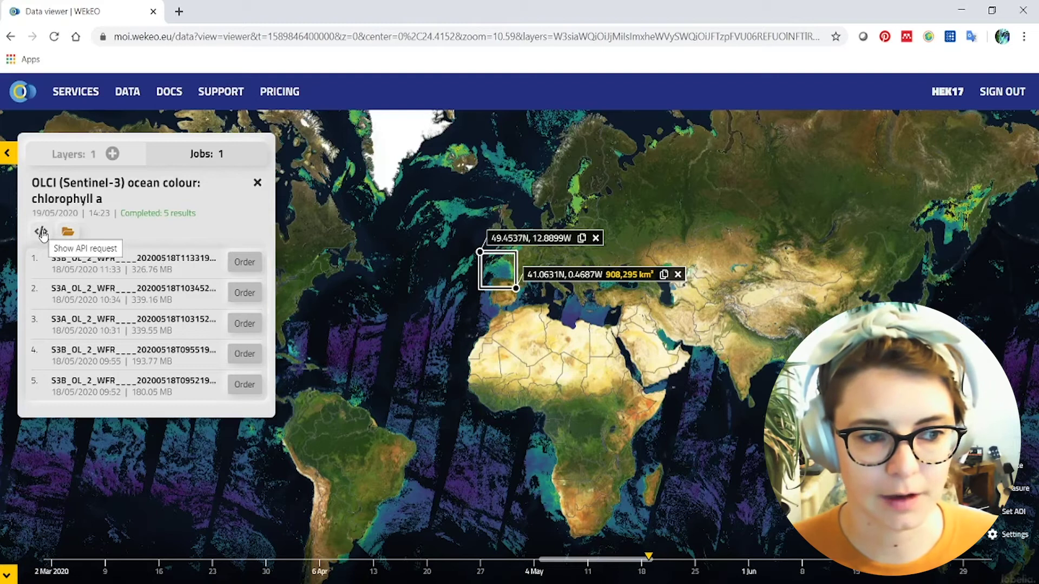
pyautogui.click(41, 231)
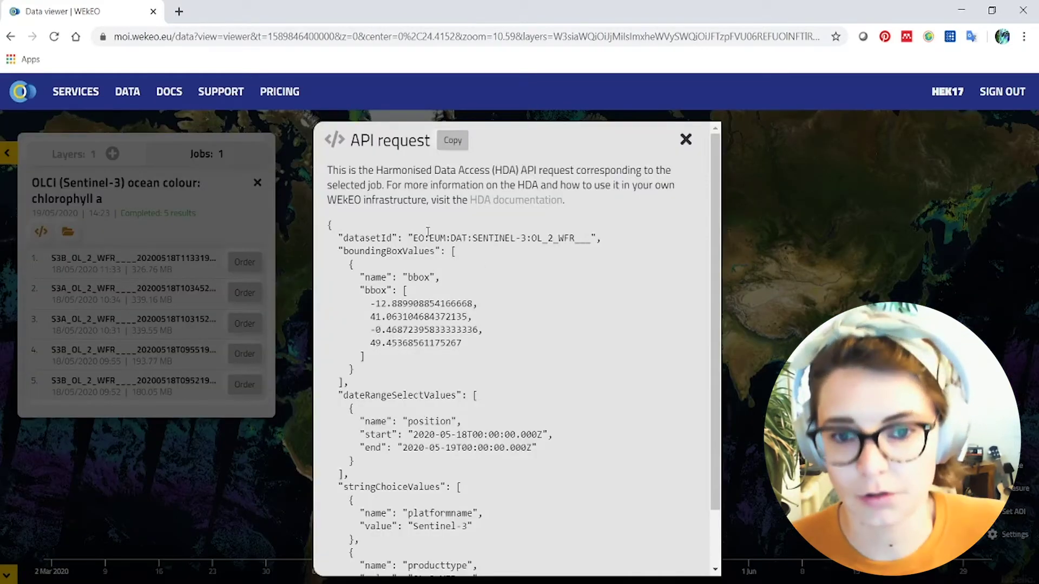
pyautogui.scroll(-2, 432, 394)
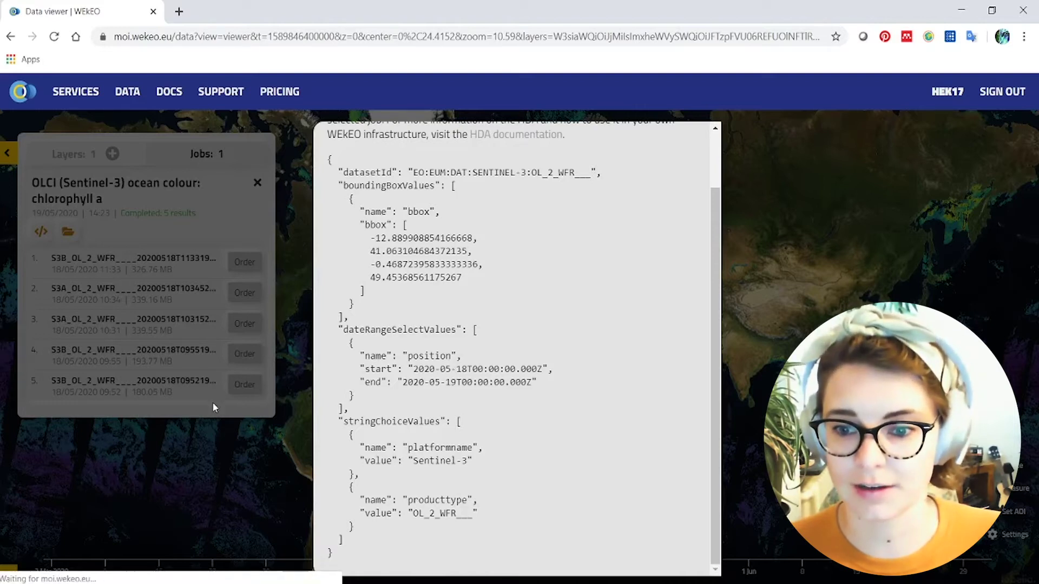
pyautogui.scroll(1, 715, 322)
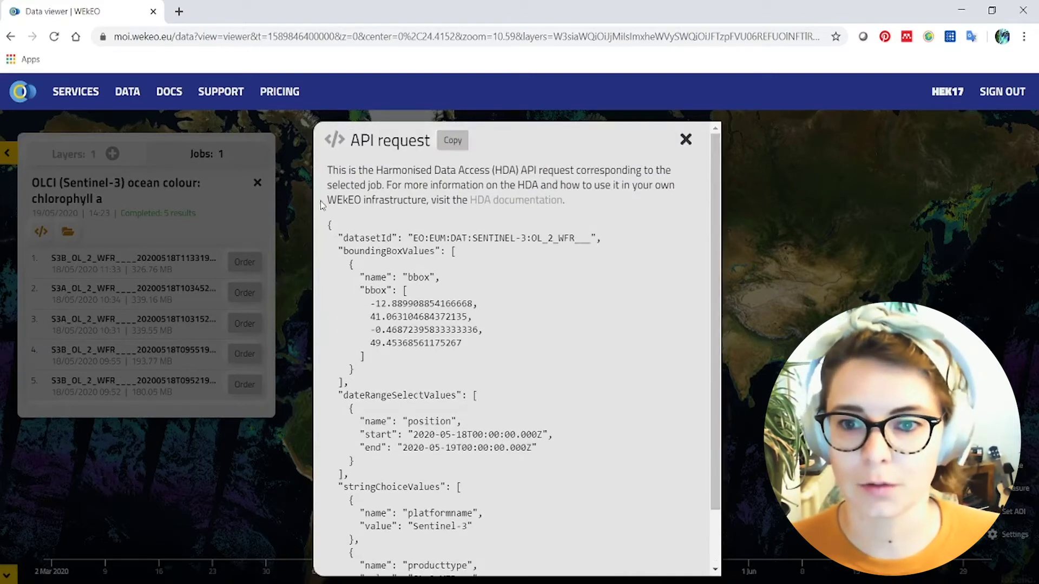
pyautogui.click(686, 139)
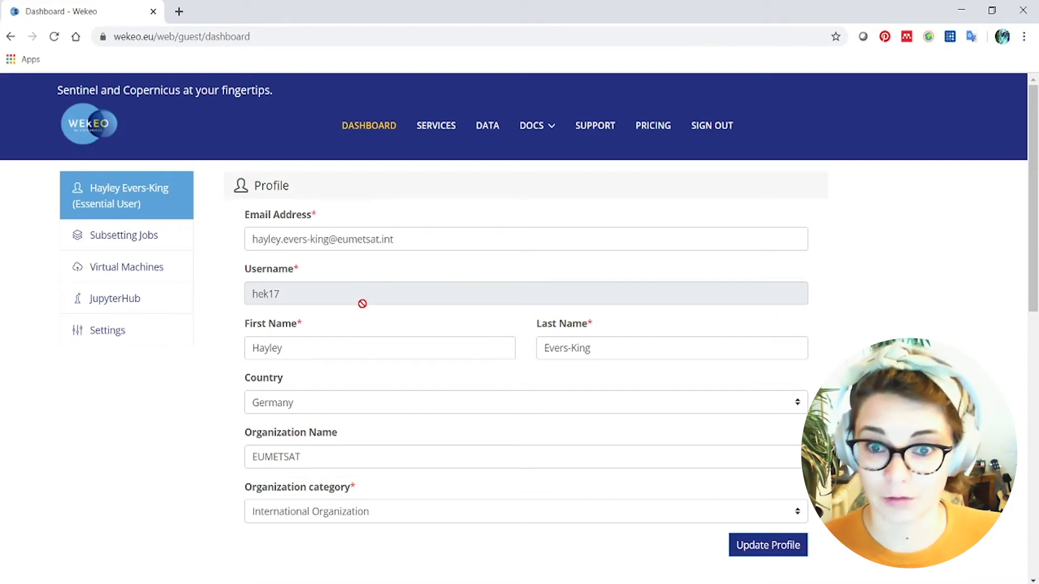
# - Launch JupyterLab, open the welcome notebook, then wekeo_harmonized_data_access_api.ipynb from wekeo-hda
pyautogui.click(131, 300)
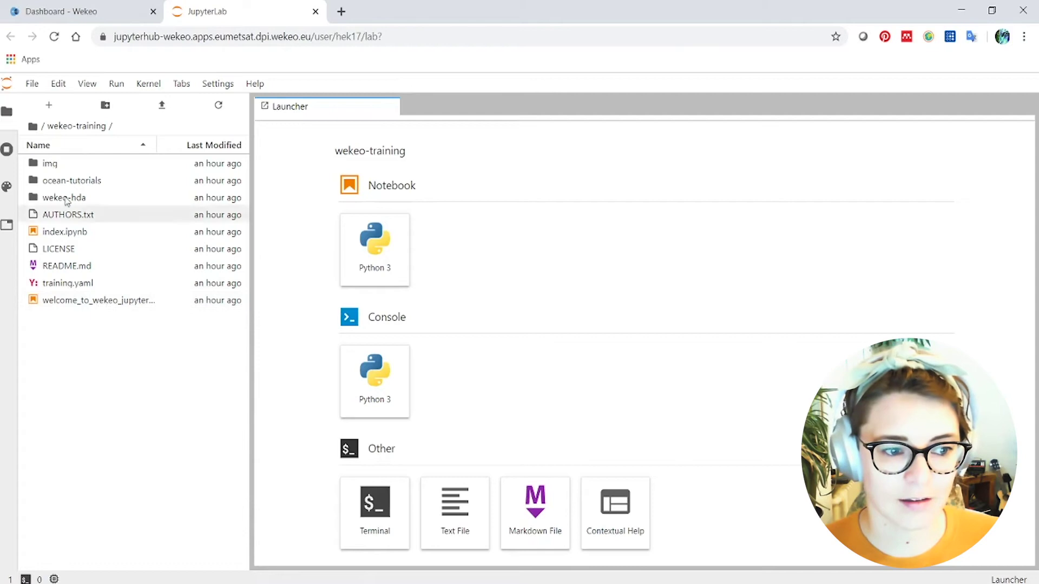
pyautogui.doubleClick(90, 304)
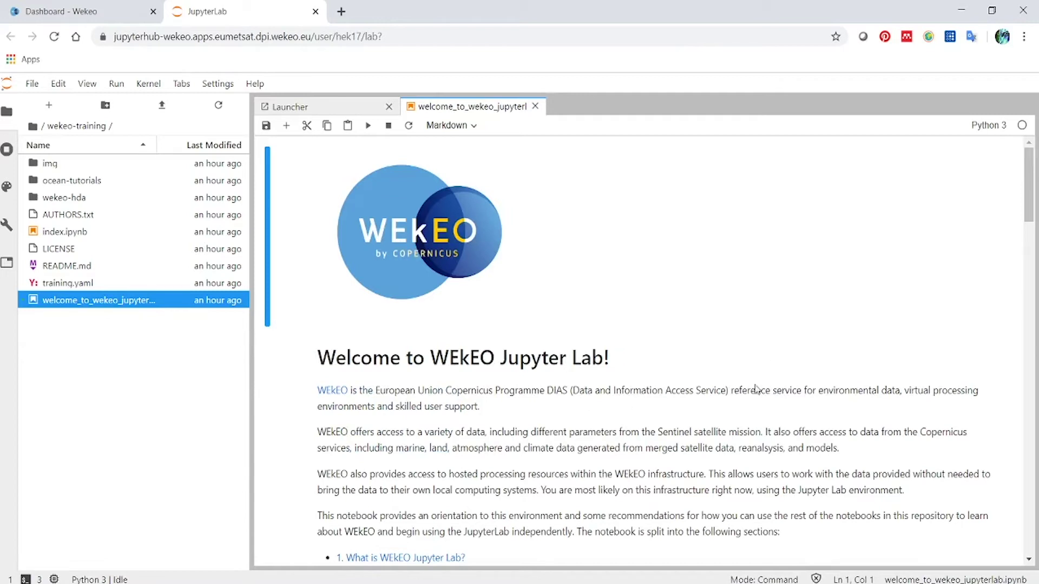
pyautogui.doubleClick(80, 182)
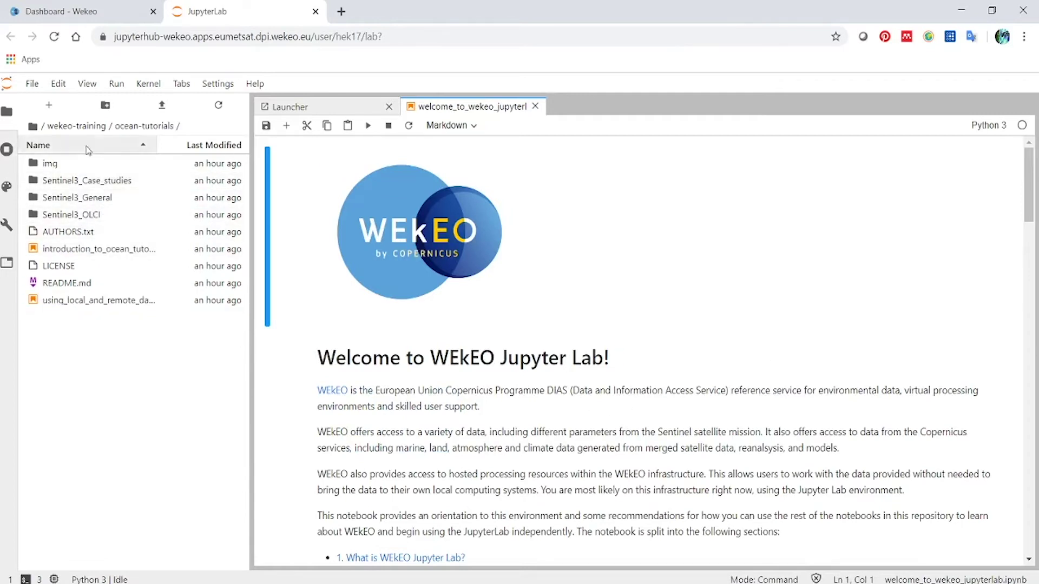
pyautogui.click(100, 126)
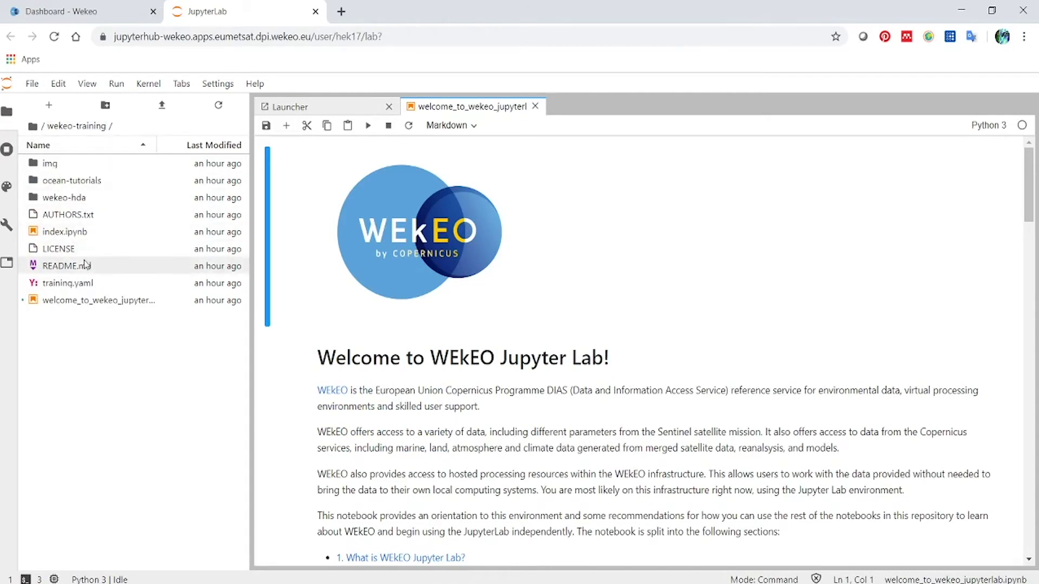
pyautogui.doubleClick(67, 199)
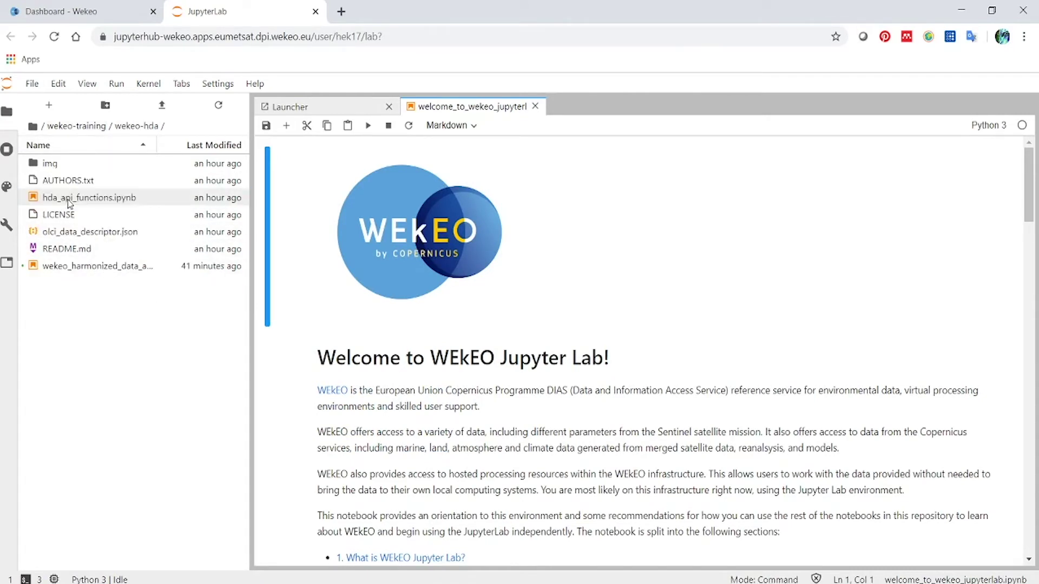
pyautogui.doubleClick(119, 267)
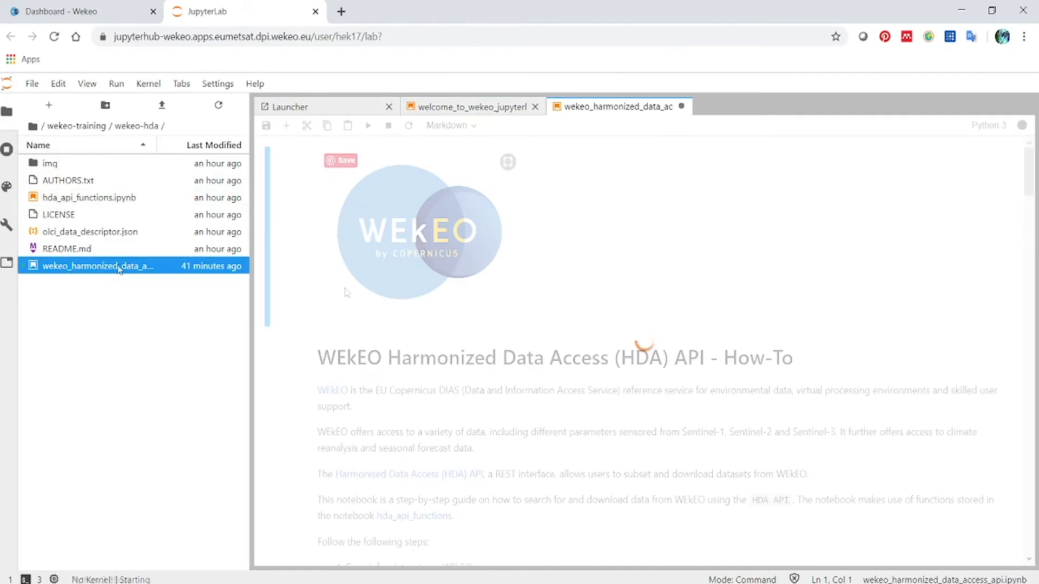
pyautogui.scroll(-2, 686, 241)
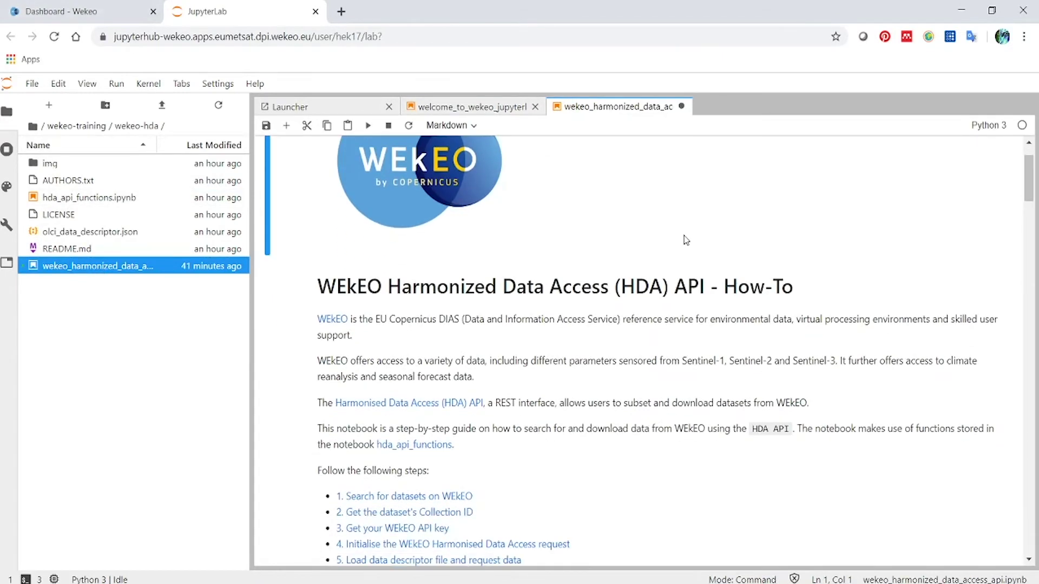
pyautogui.scroll(-4, 685, 240)
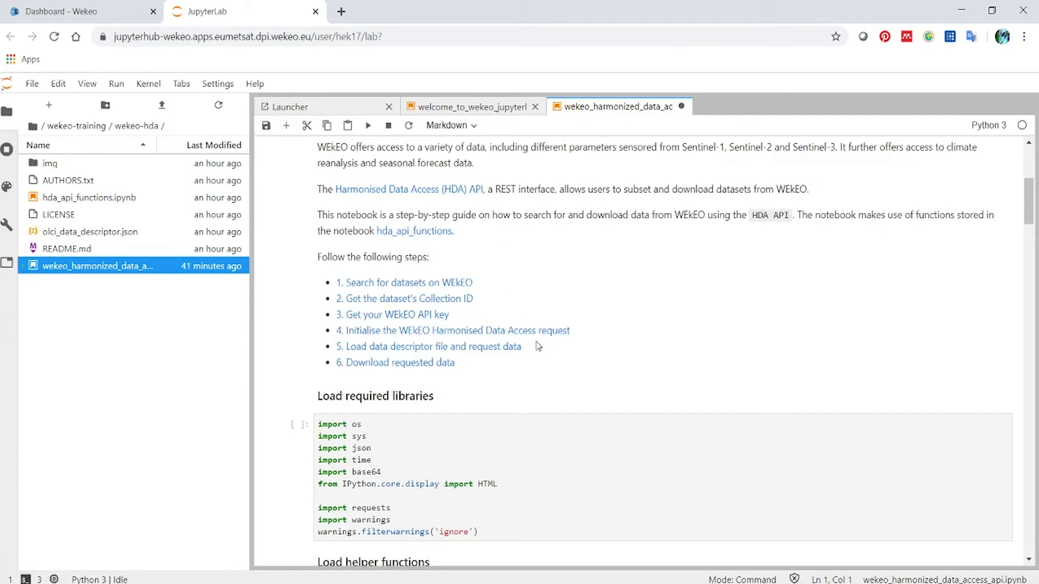
pyautogui.scroll(-3, 568, 331)
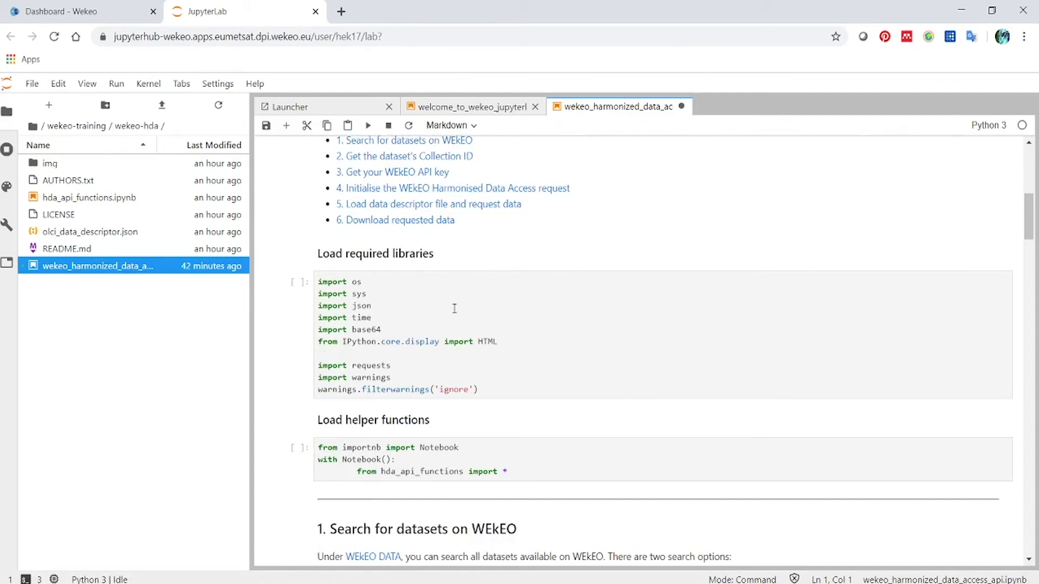
pyautogui.scroll(-2, 505, 281)
pyautogui.scroll(-4, 504, 281)
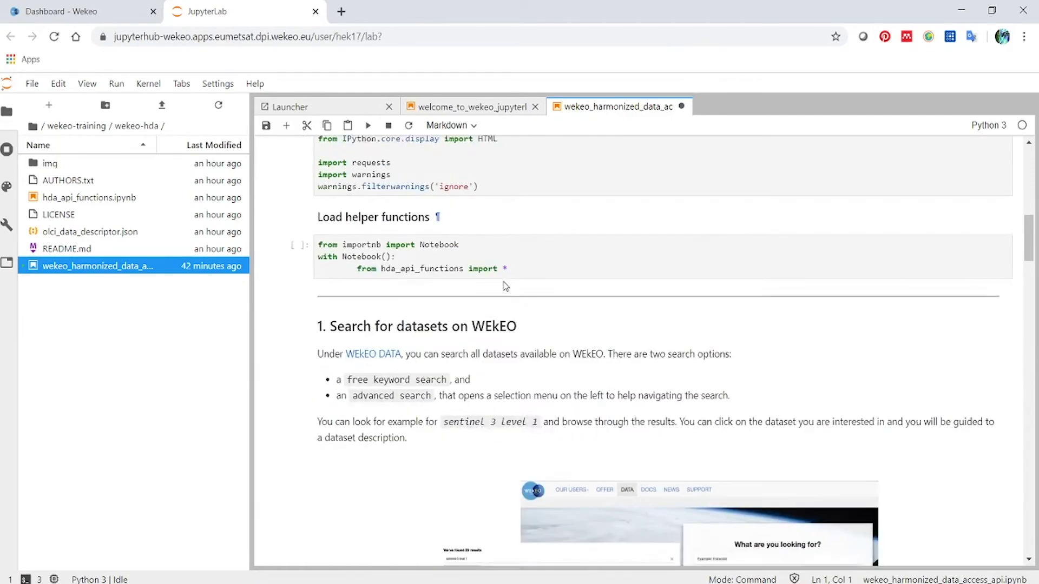
pyautogui.scroll(4, 506, 282)
pyautogui.scroll(12, 506, 282)
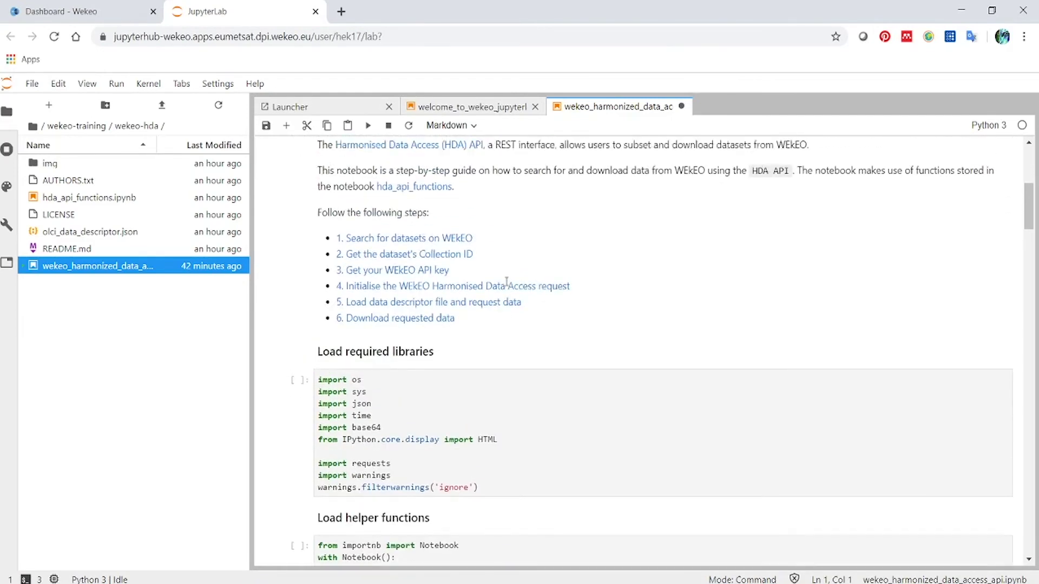
pyautogui.scroll(2, 506, 285)
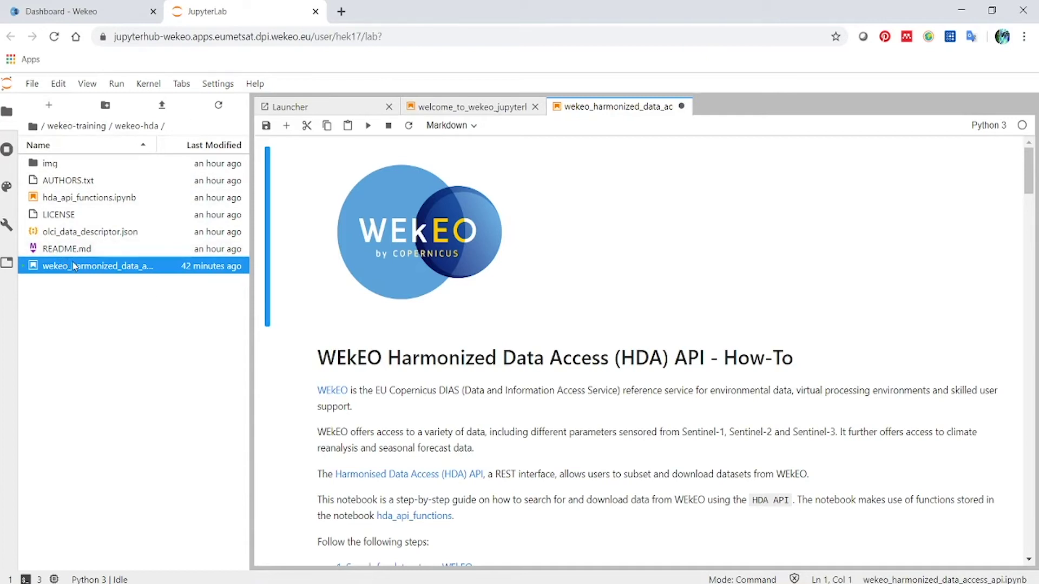
# - Browse from wekeo-training into ocean-tutorials/Sentinel3_OLCI and open the 12_OLCI_spatial_interrogation notebook
pyautogui.click(90, 127)
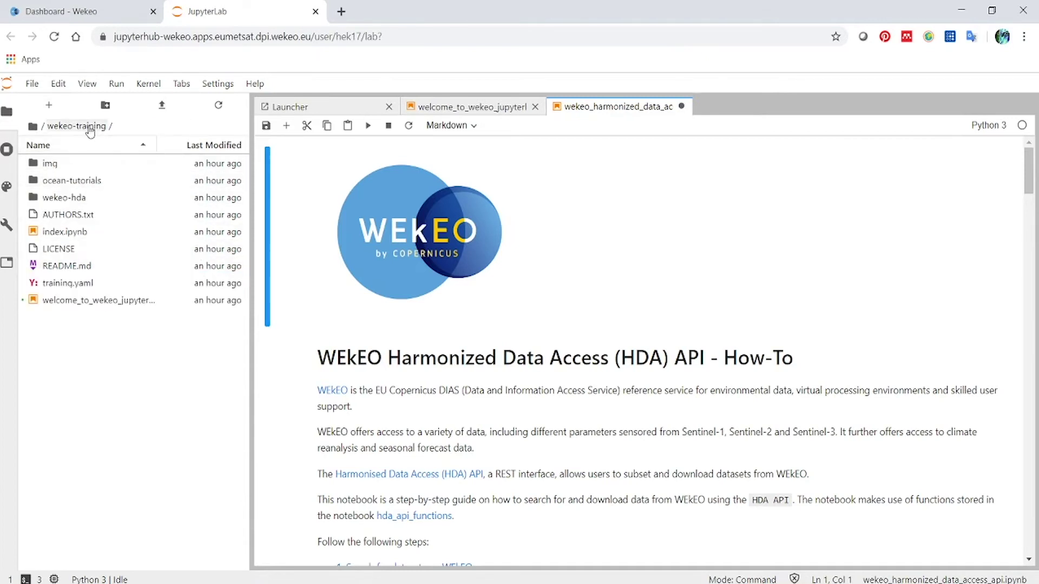
pyautogui.click(77, 184)
pyautogui.doubleClick(77, 184)
pyautogui.doubleClick(91, 218)
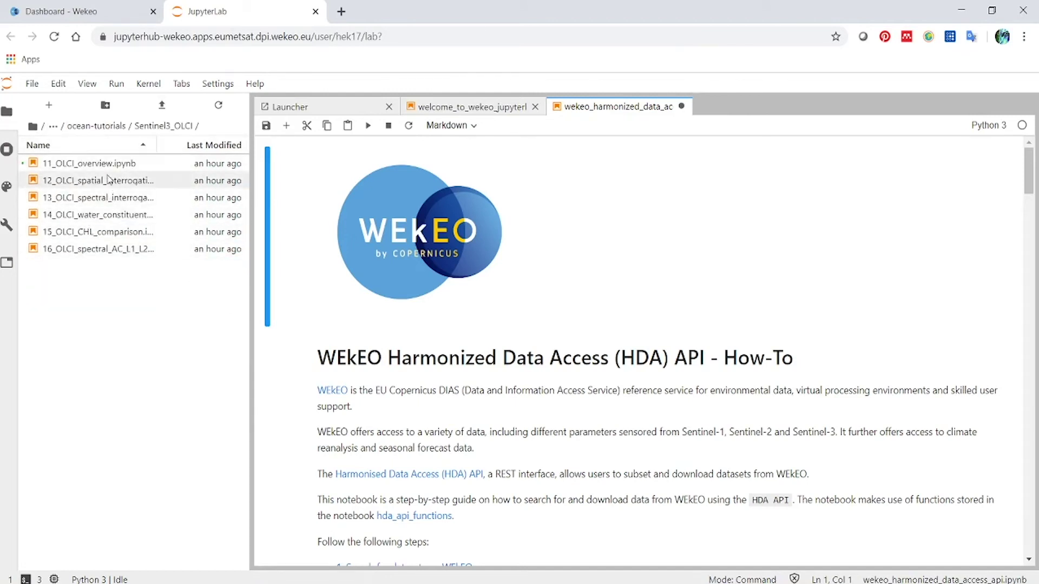
pyautogui.doubleClick(108, 180)
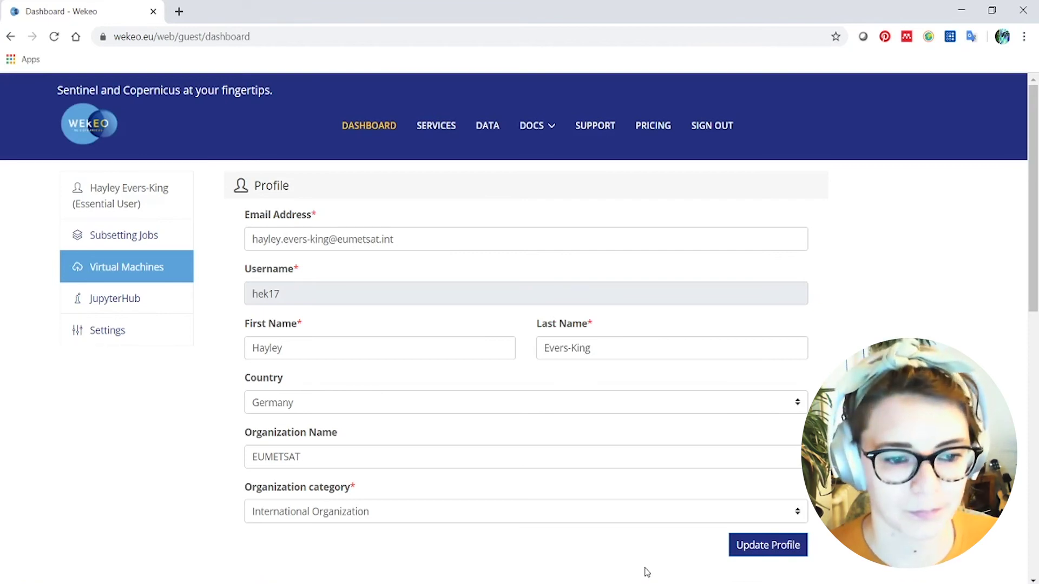
# - Open the Virtual Machines portal and sign in to Morpheus with the WEkEO account via WSO2
pyautogui.click(144, 272)
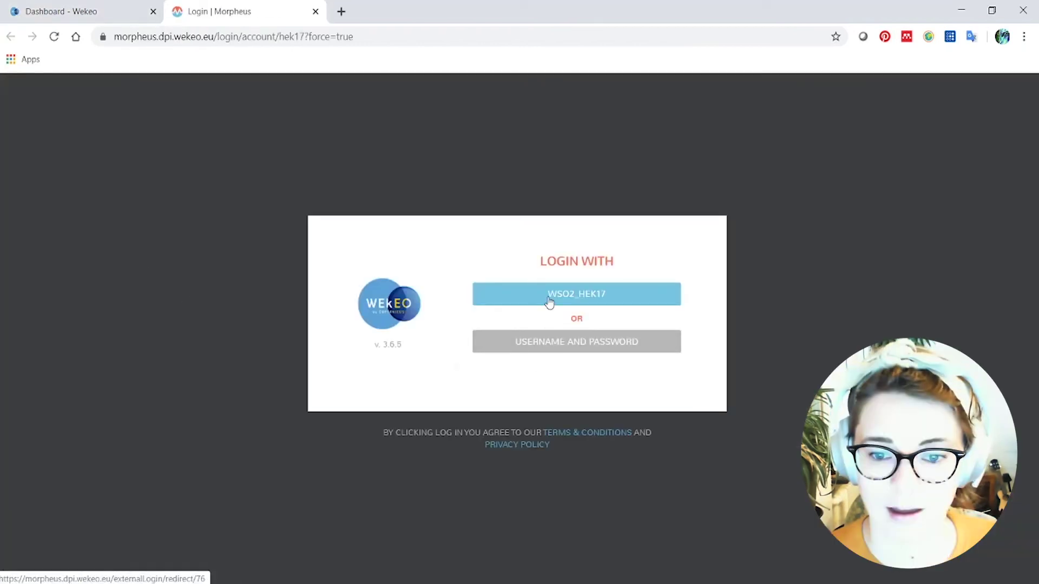
pyautogui.click(550, 302)
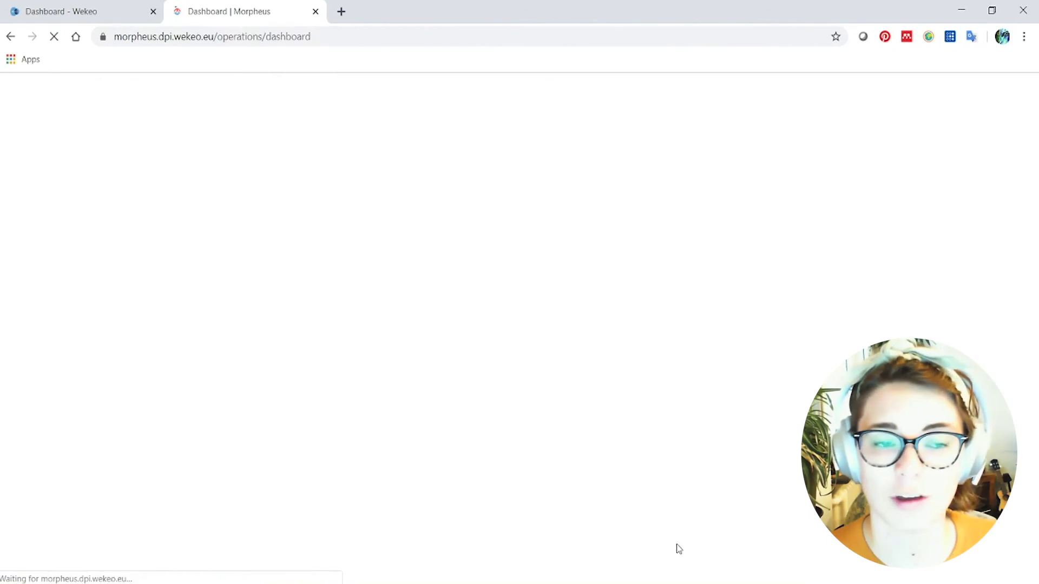